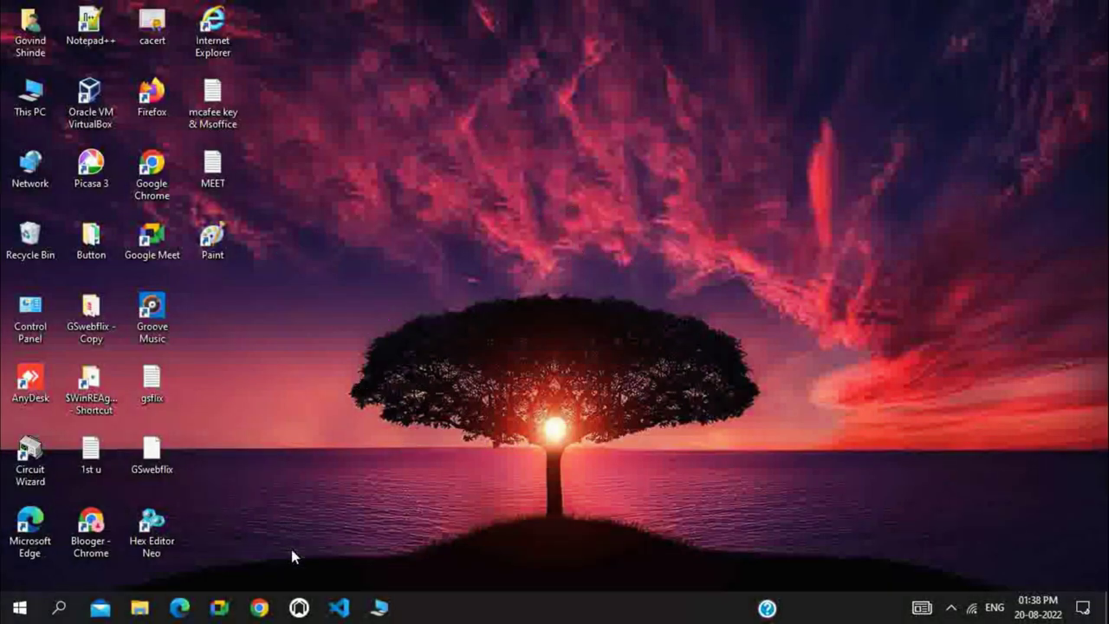
click(179, 609)
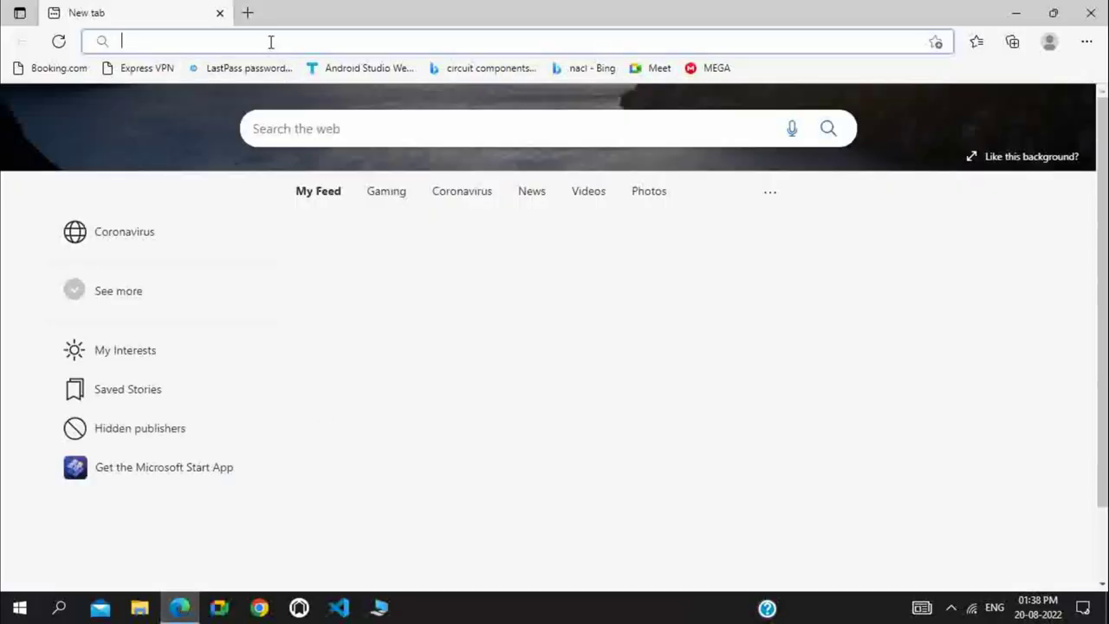
text(https://www.rainmeter.net/)
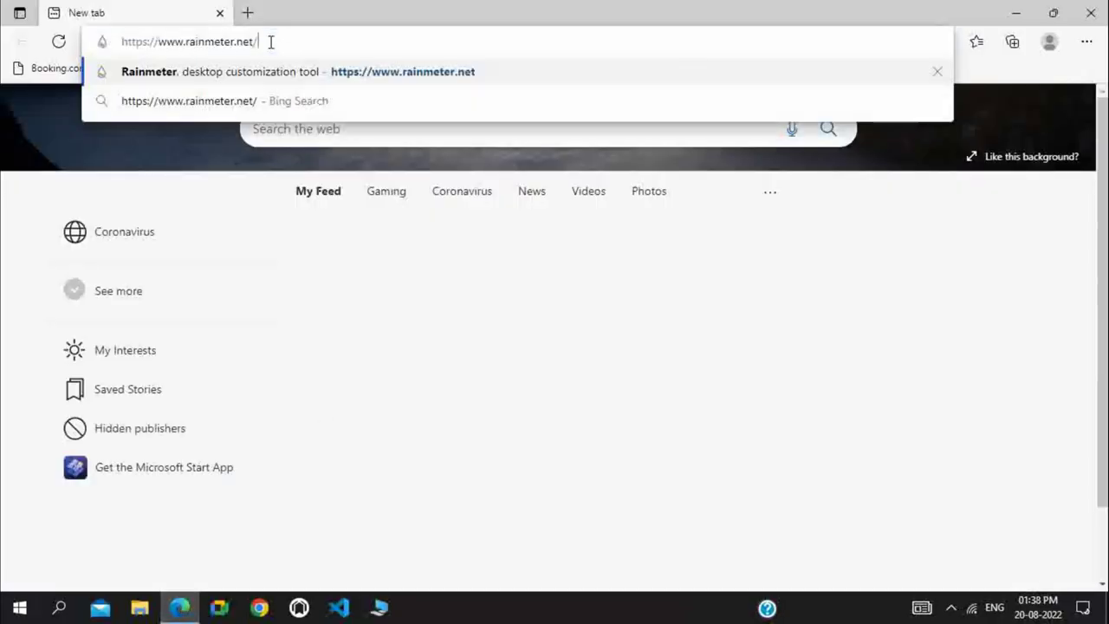
drag(257, 44, 115, 48)
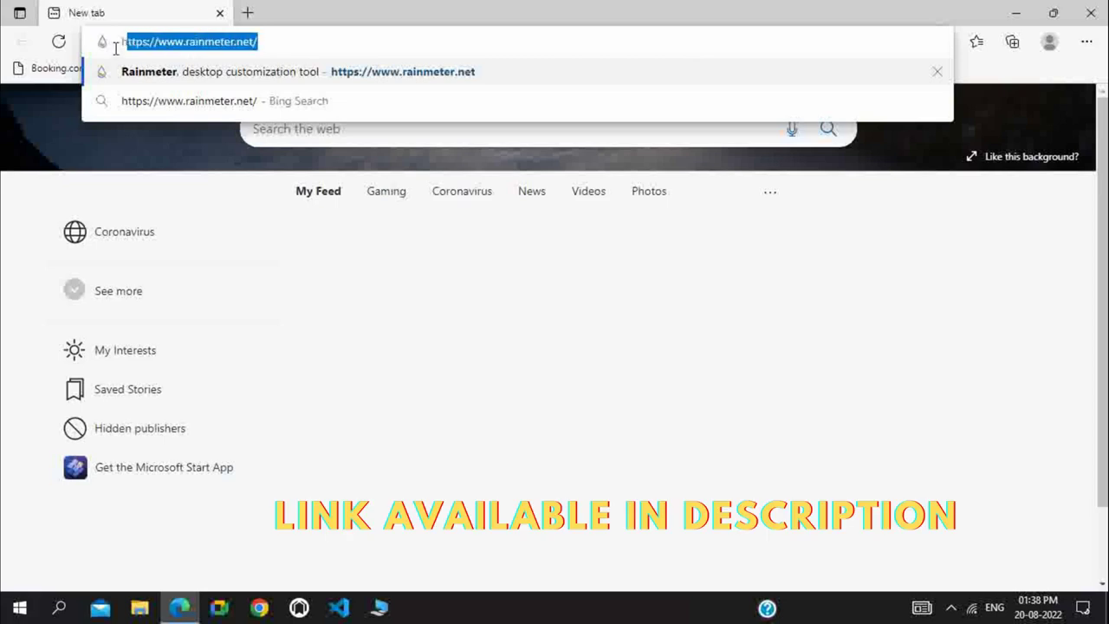
drag(258, 44, 112, 47)
key(Return)
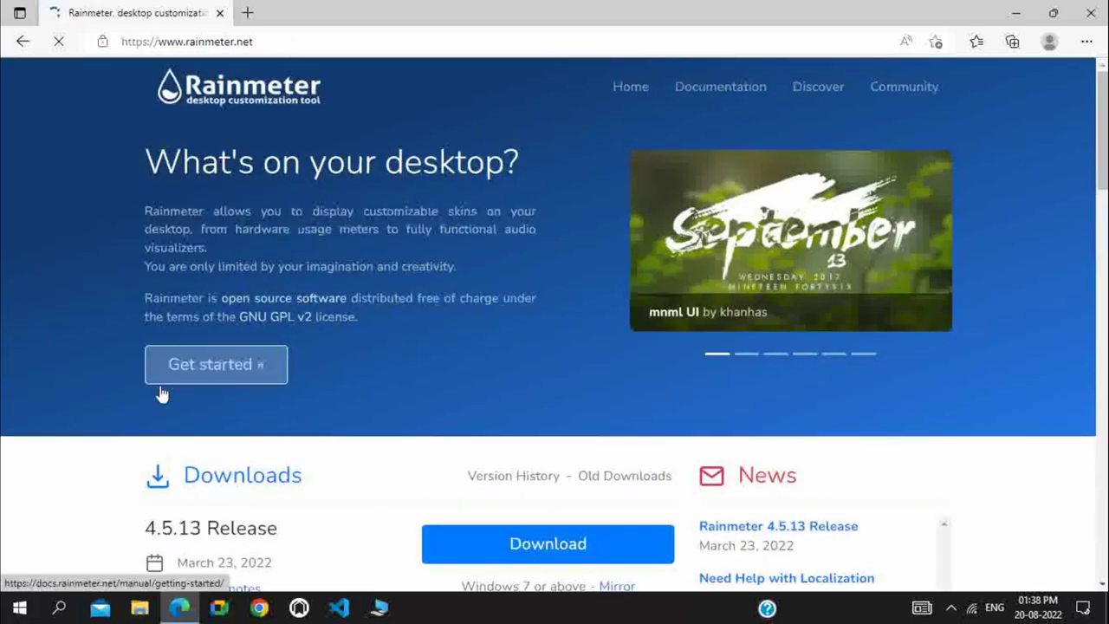
- Download the Rainmeter 4.5.13 release installer from the Downloads section of the site
scroll(362, 446, down, 2)
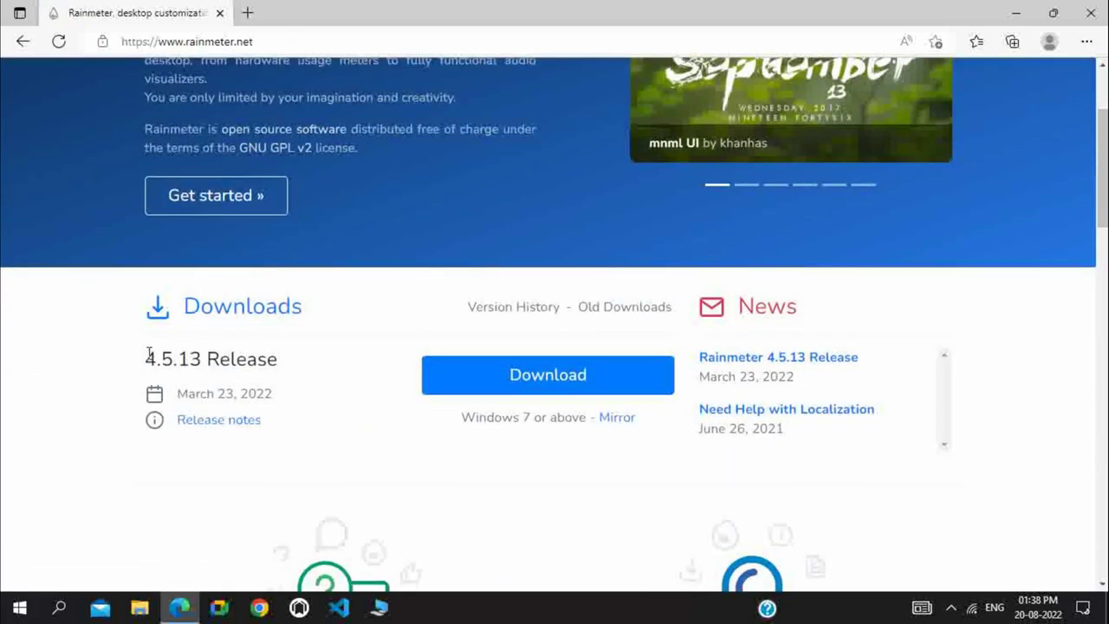
drag(147, 362, 261, 363)
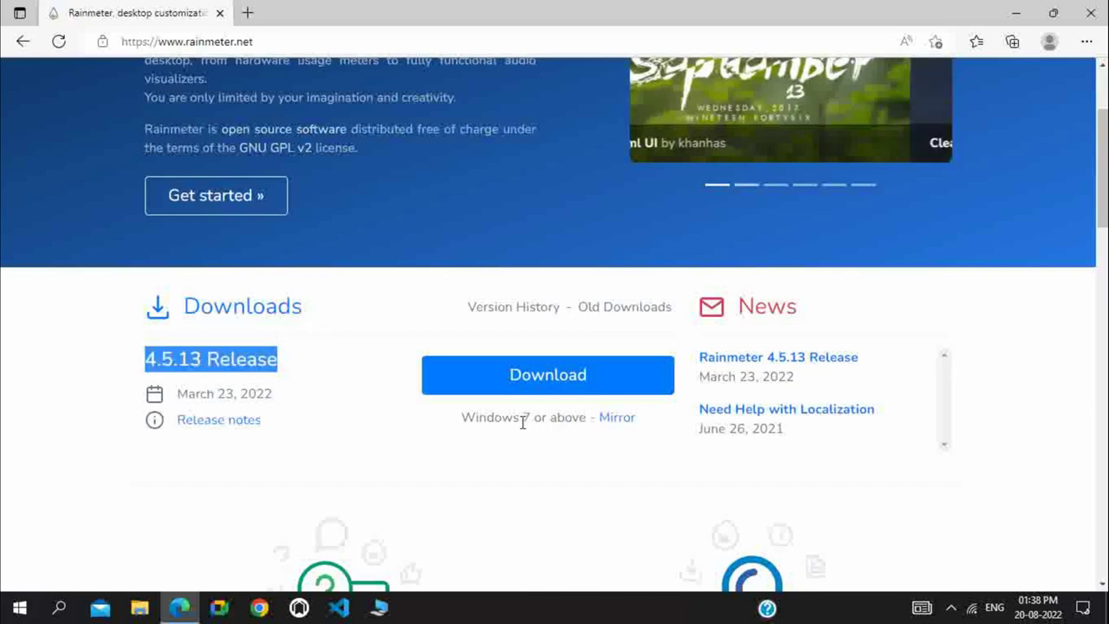
drag(462, 416, 556, 417)
scroll(558, 428, down, 3)
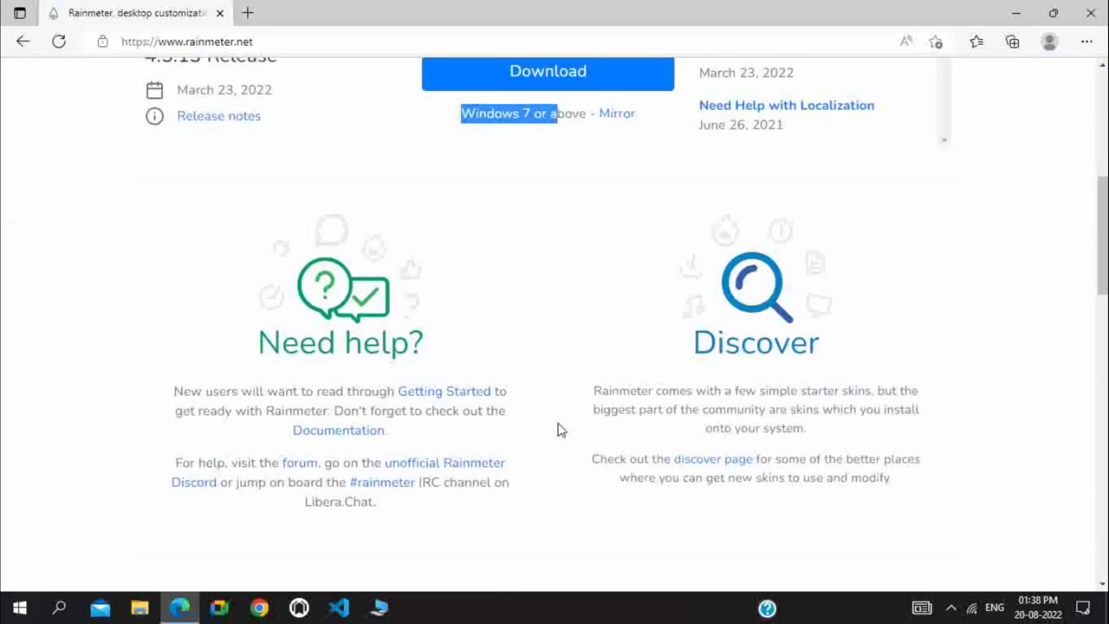
scroll(558, 428, down, 1)
scroll(558, 428, up, 4)
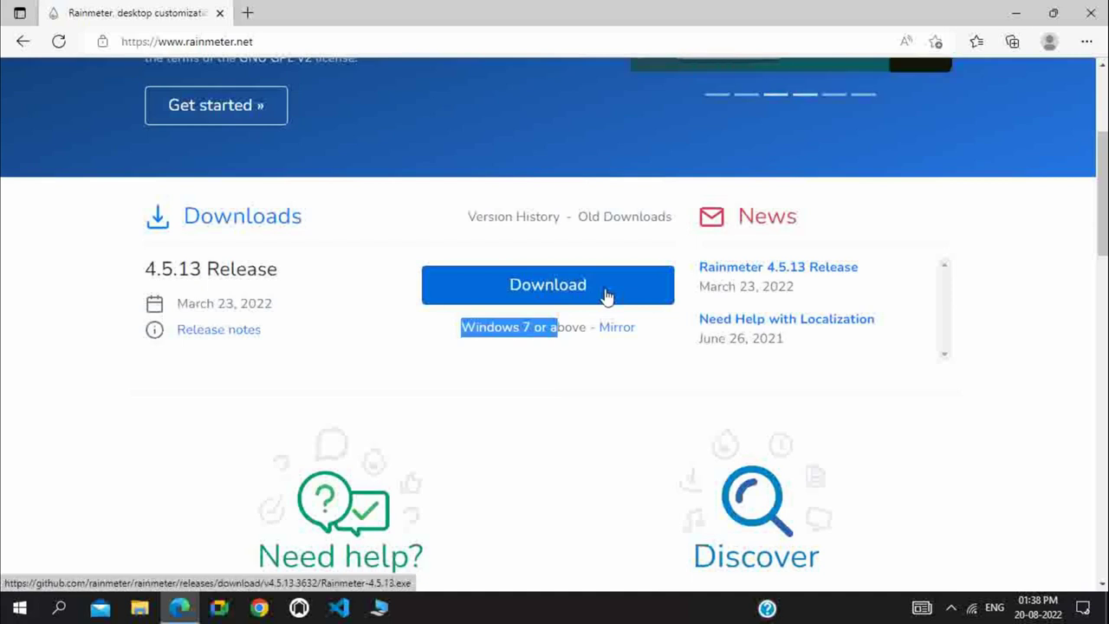
click(606, 294)
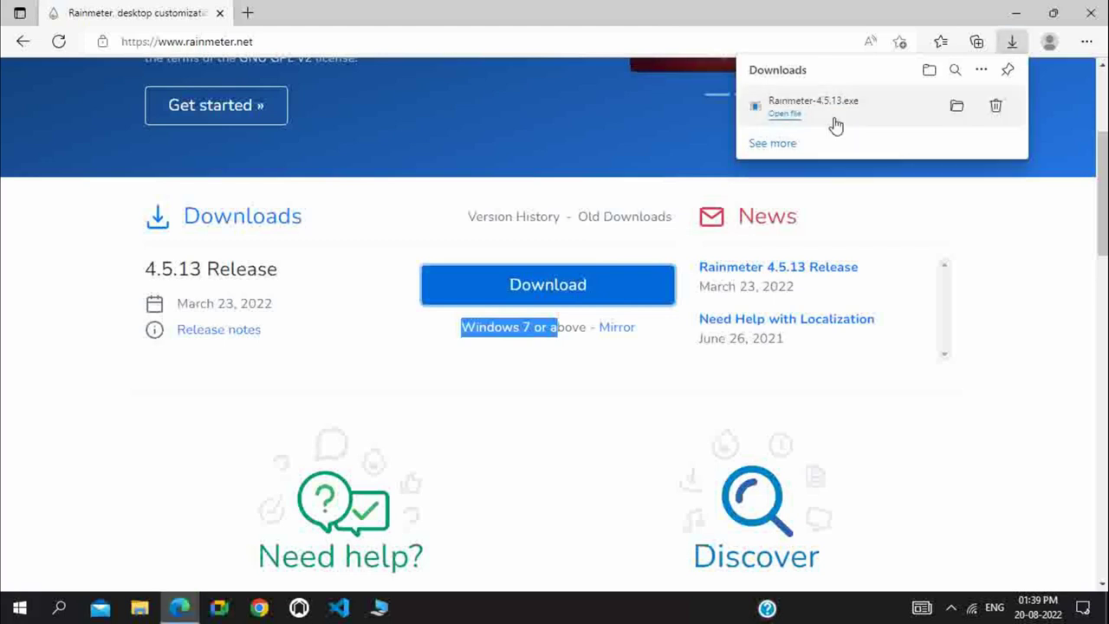
- Run Rainmeter-4.5.13.exe in English as a standard 64-bit installation in C:\Program Files\Rainmeter, launching on startup, and run Rainmeter on finishing
click(786, 115)
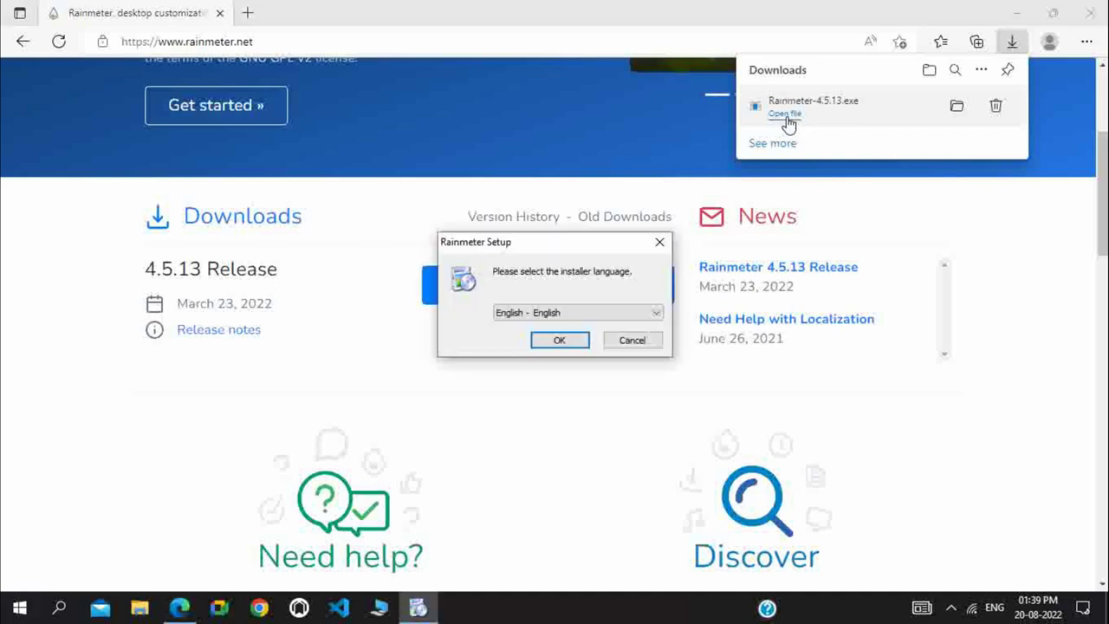
click(560, 341)
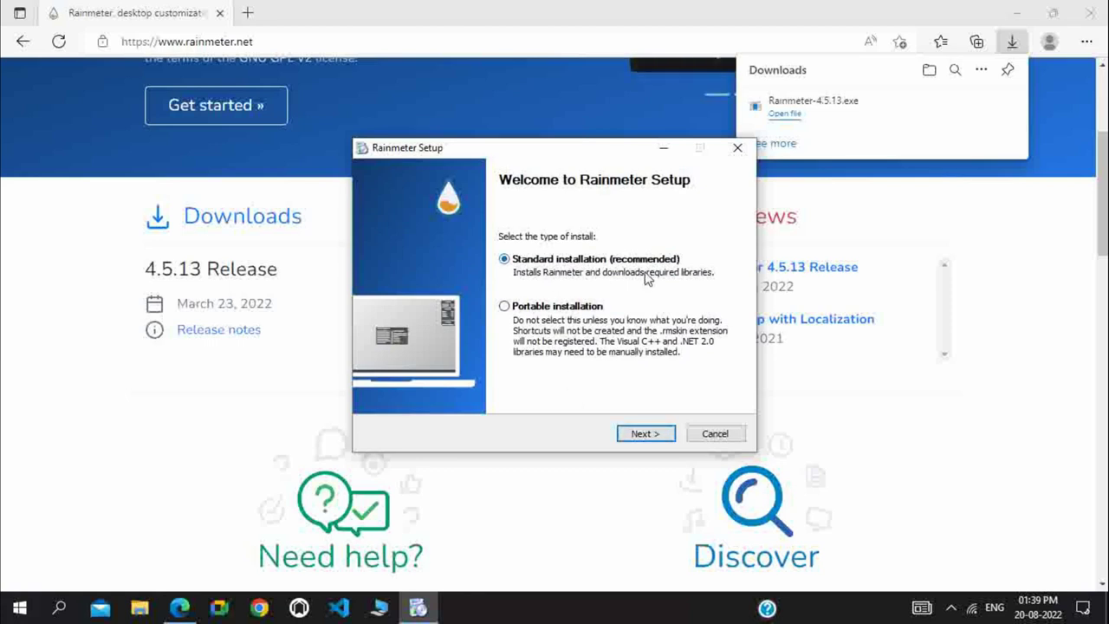
click(639, 438)
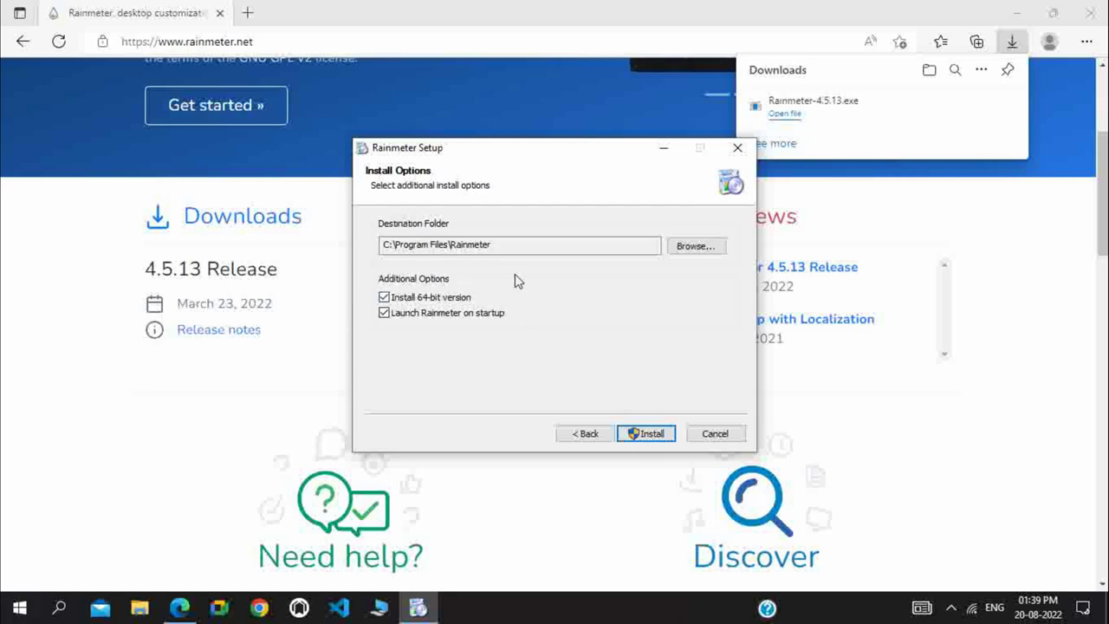
click(646, 436)
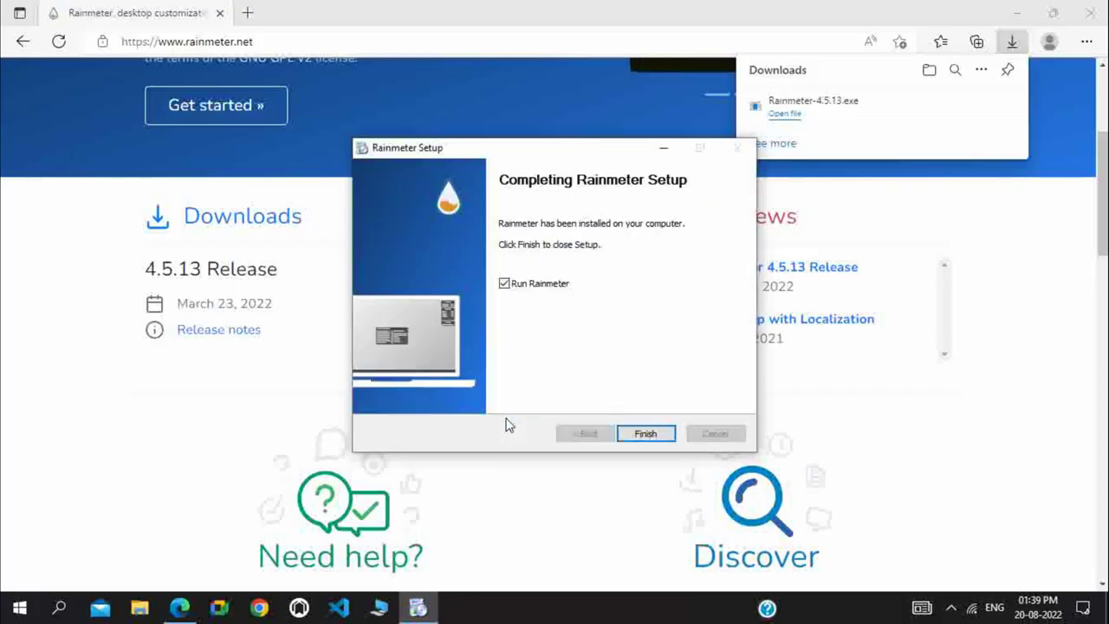
click(646, 433)
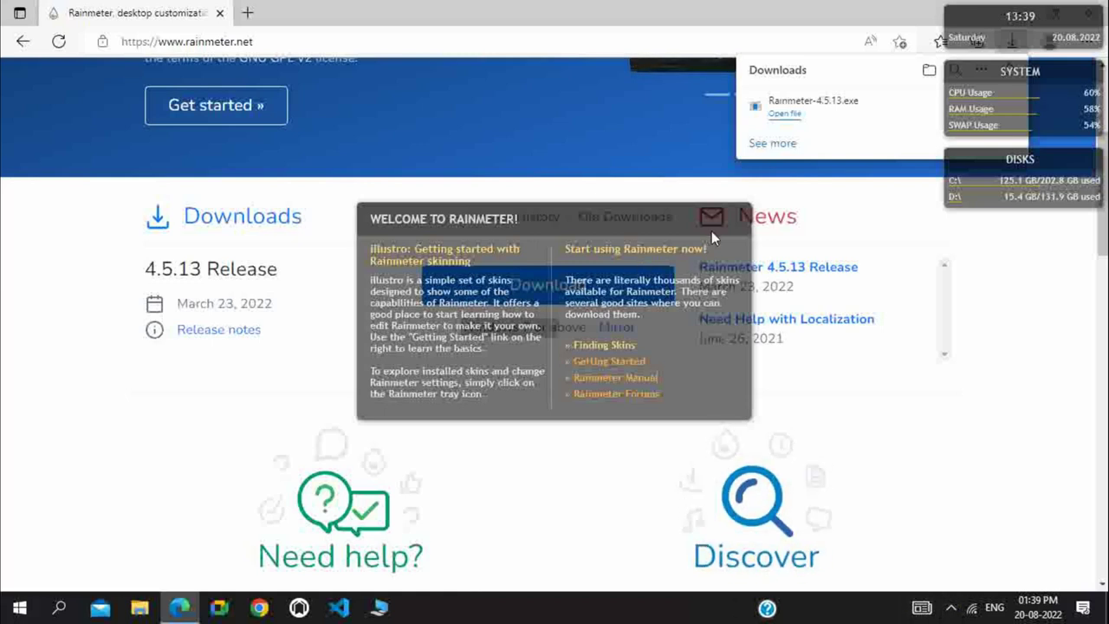
- Unload the illustro\Welcome skin from the desktop
right_click(711, 231)
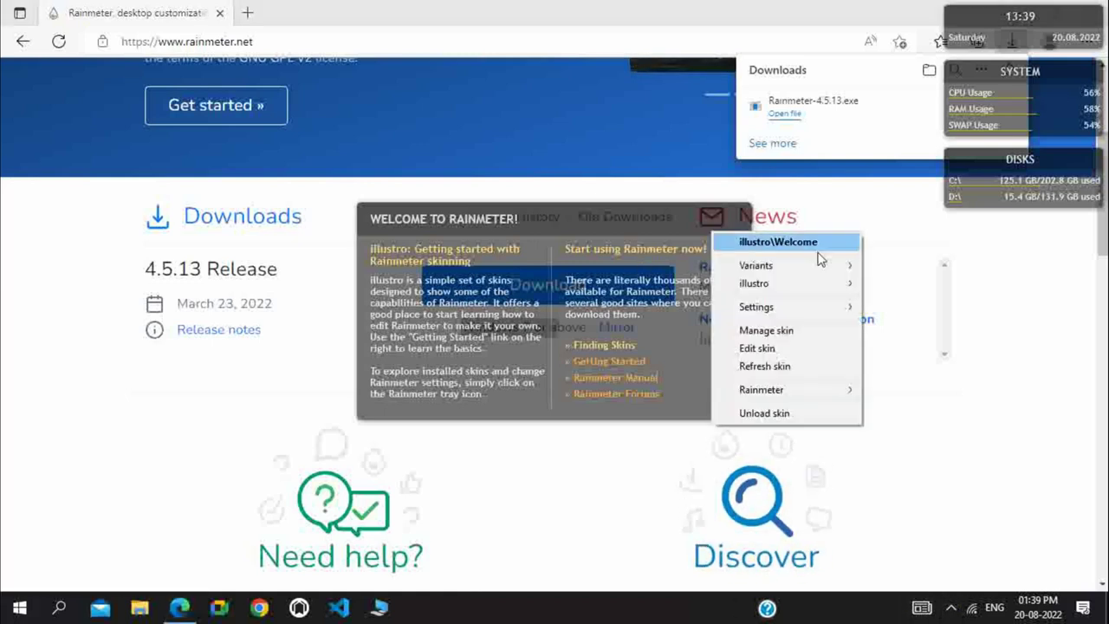
click(769, 415)
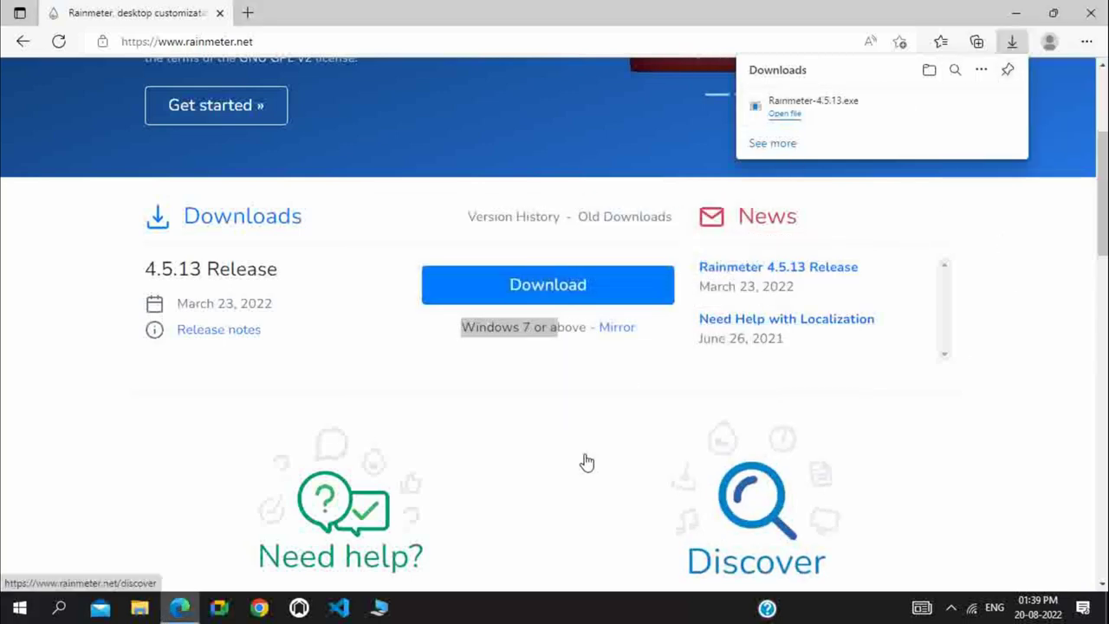
- Open the Rainmeter site's Discover page and look for Rainmeter among the hidden system tray icons
click(892, 577)
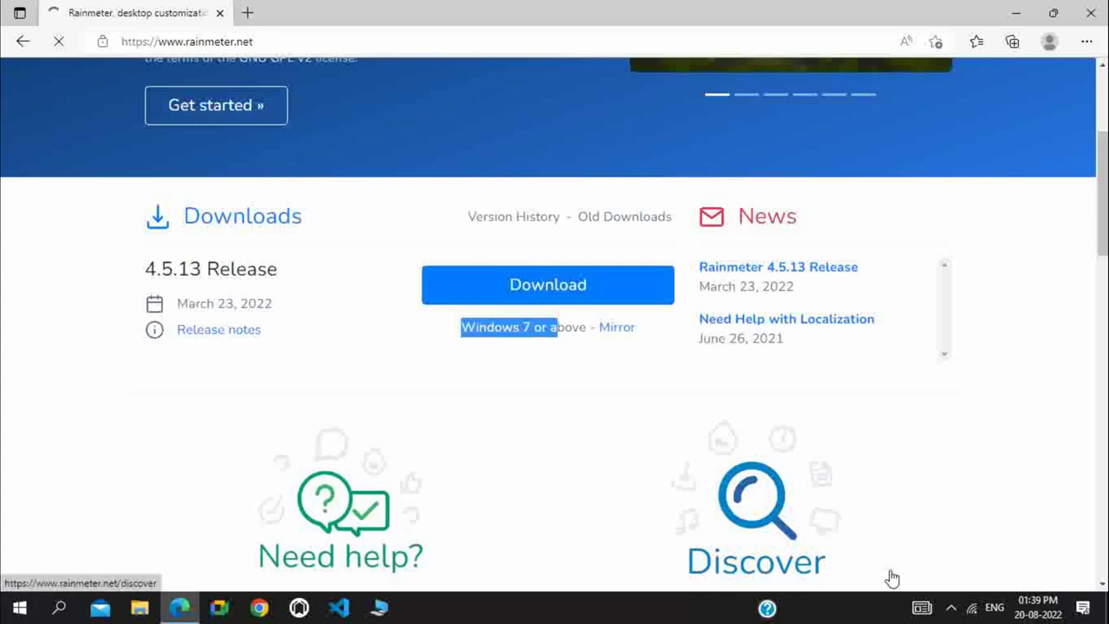
click(950, 607)
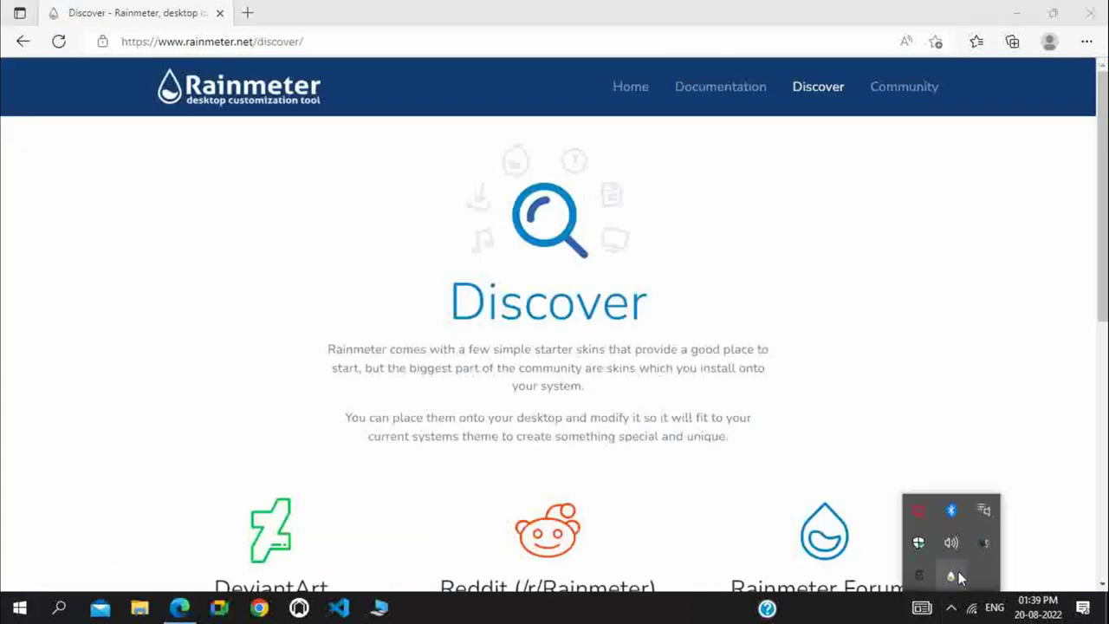
click(839, 378)
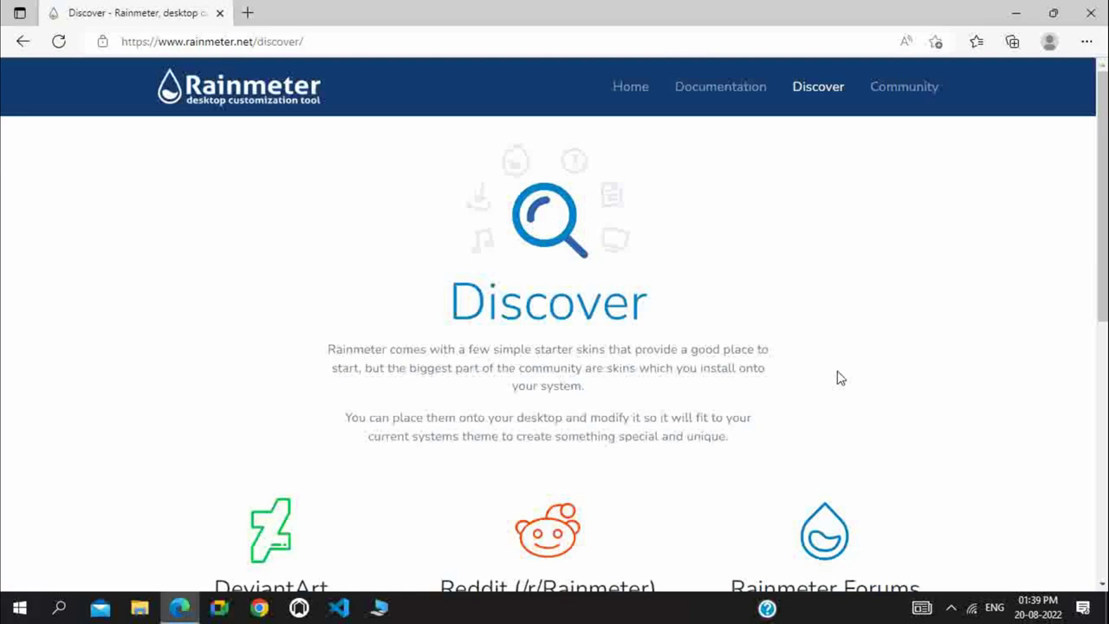
click(248, 12)
click(292, 40)
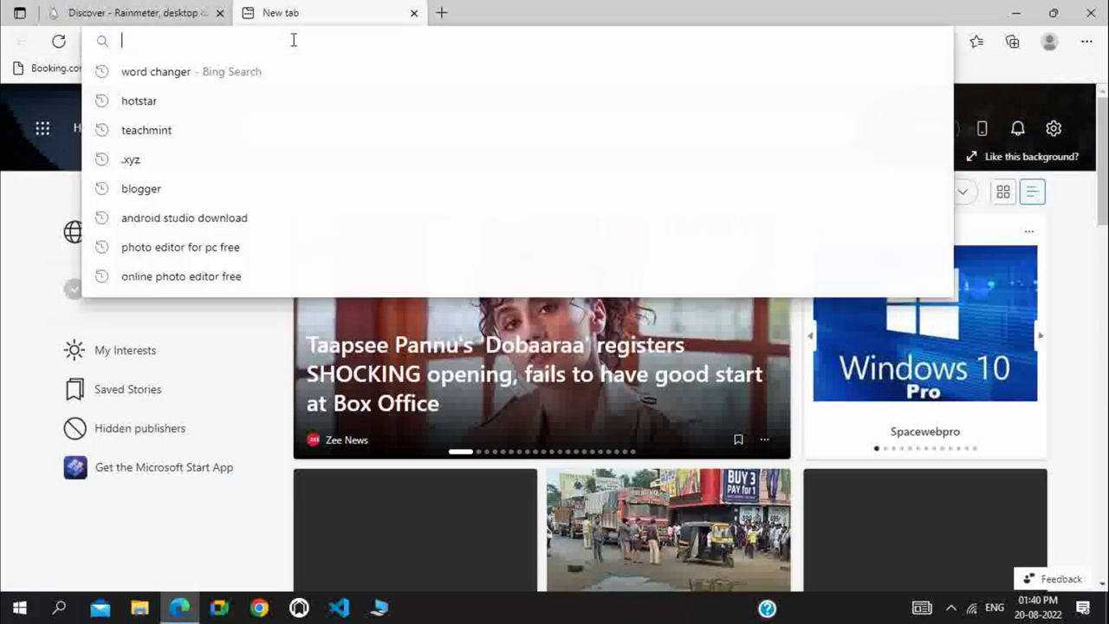
text(https://visualskins.com/skin/elegant-clock)
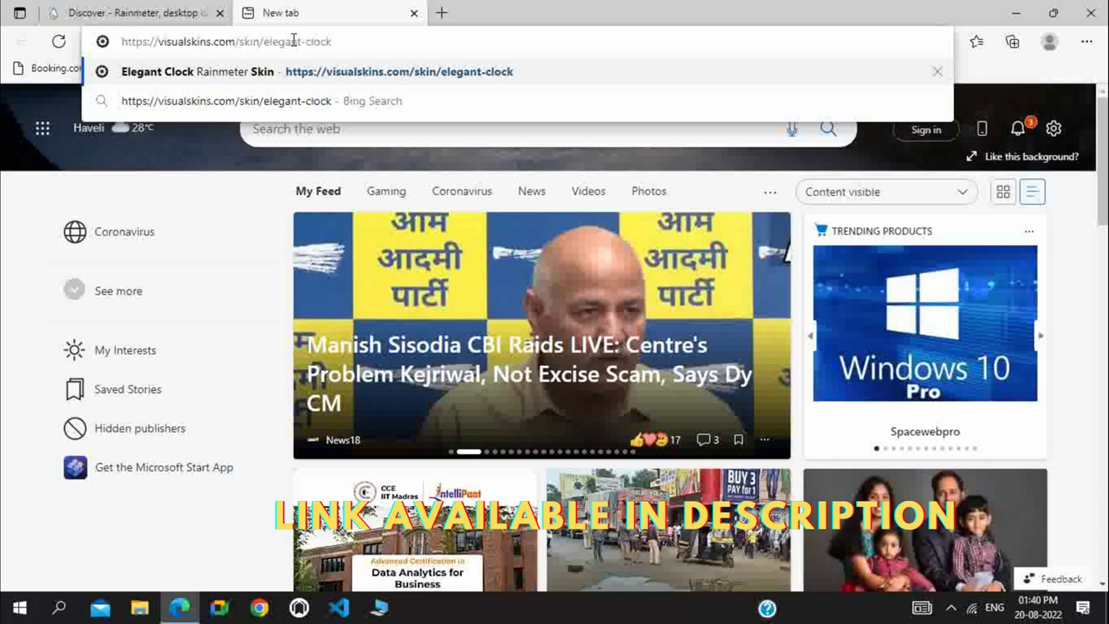
key(Return)
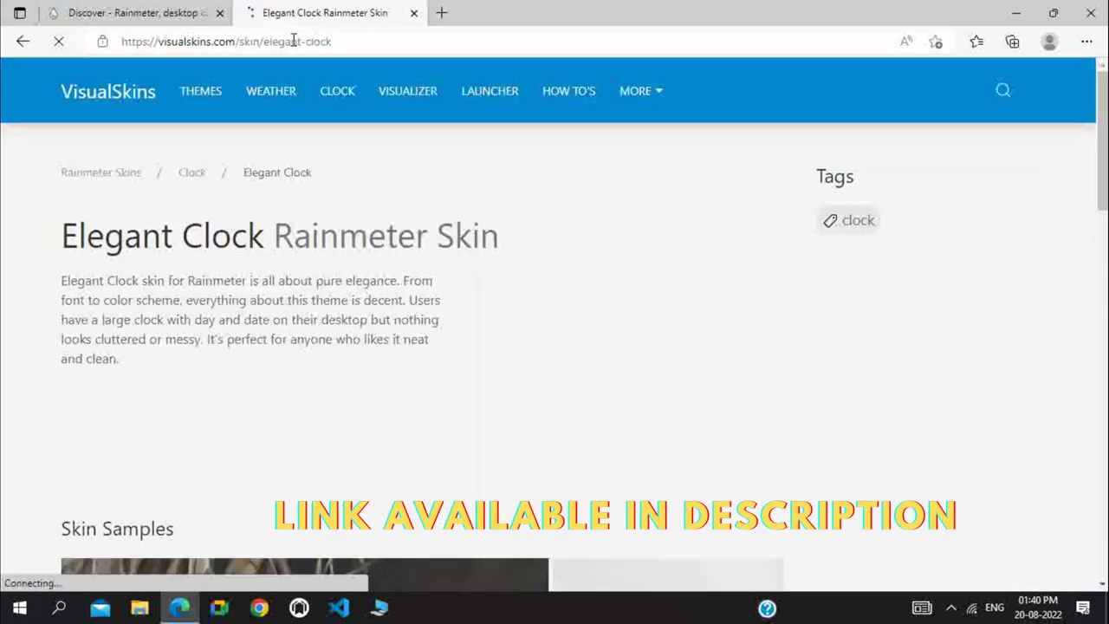
click(128, 45)
drag(123, 41, 368, 42)
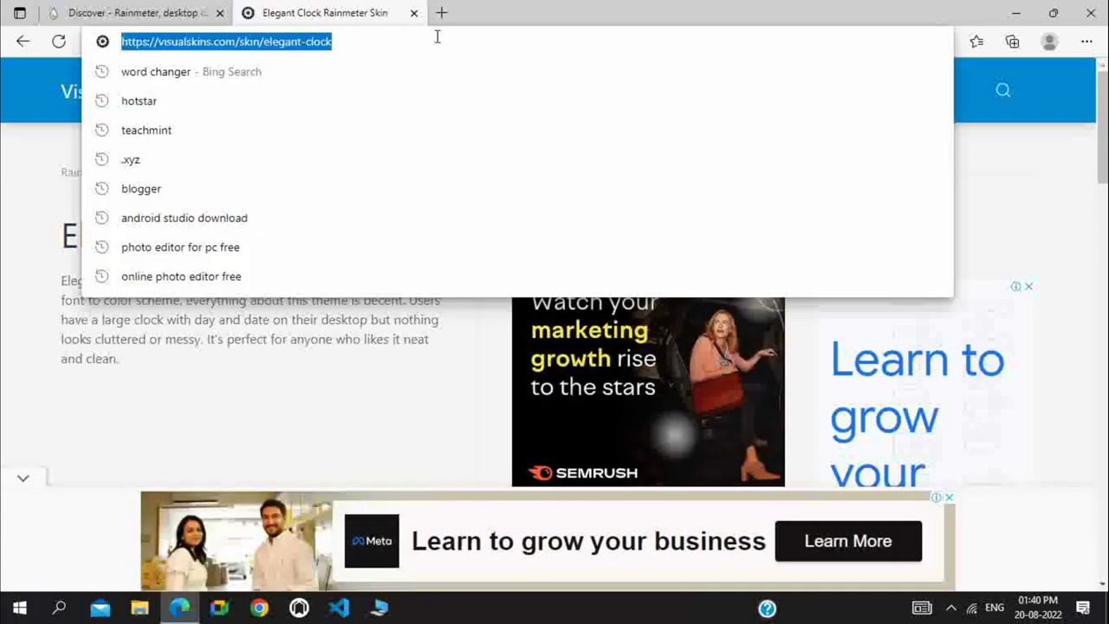
click(382, 47)
key(Return)
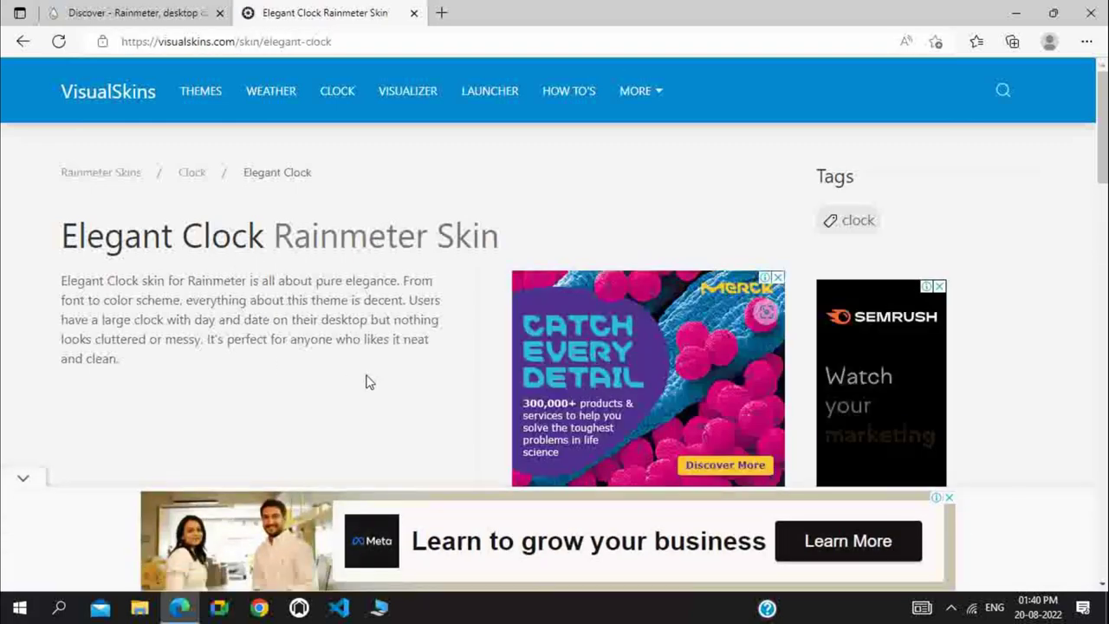
- Look through the Elegant Clock samples and related skins, and download elegant-clock.rmskin
scroll(365, 382, down, 5)
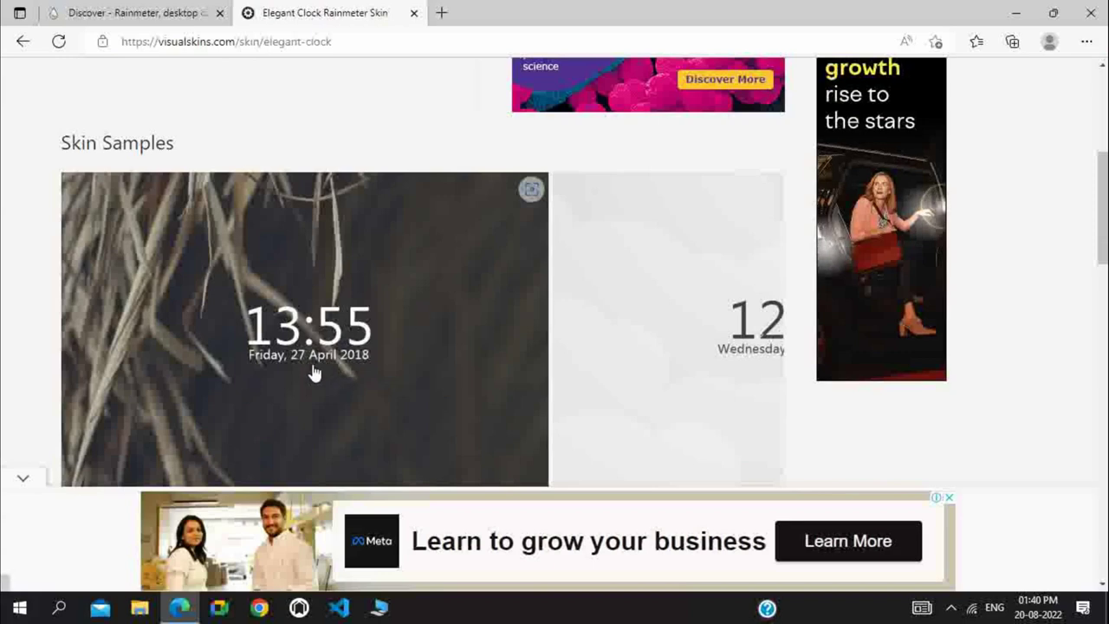
scroll(491, 384, down, 2)
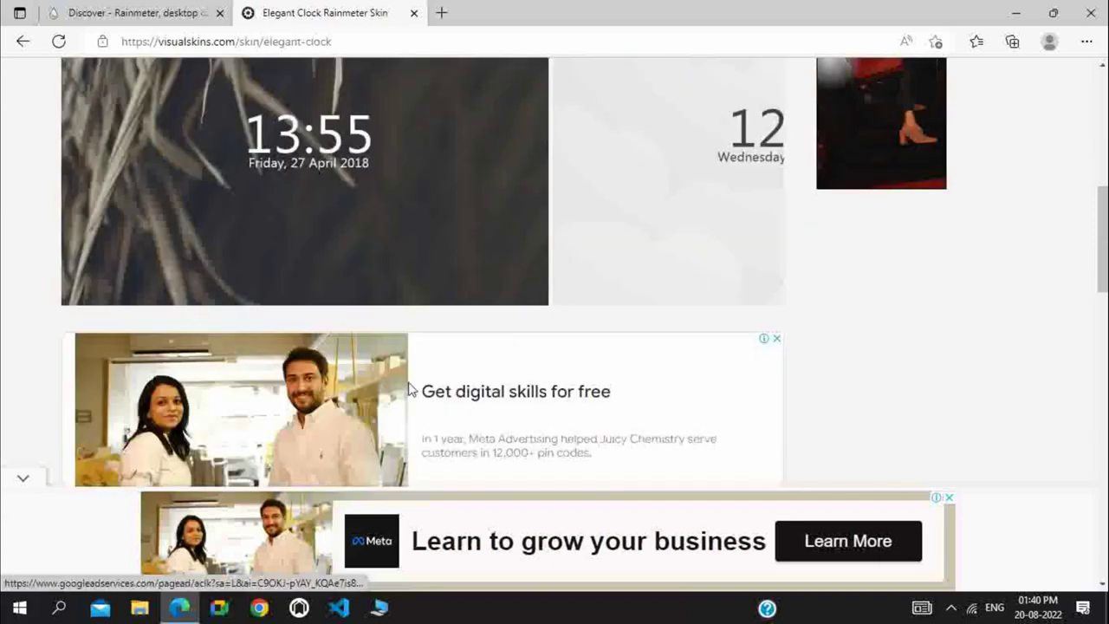
scroll(408, 389, down, 5)
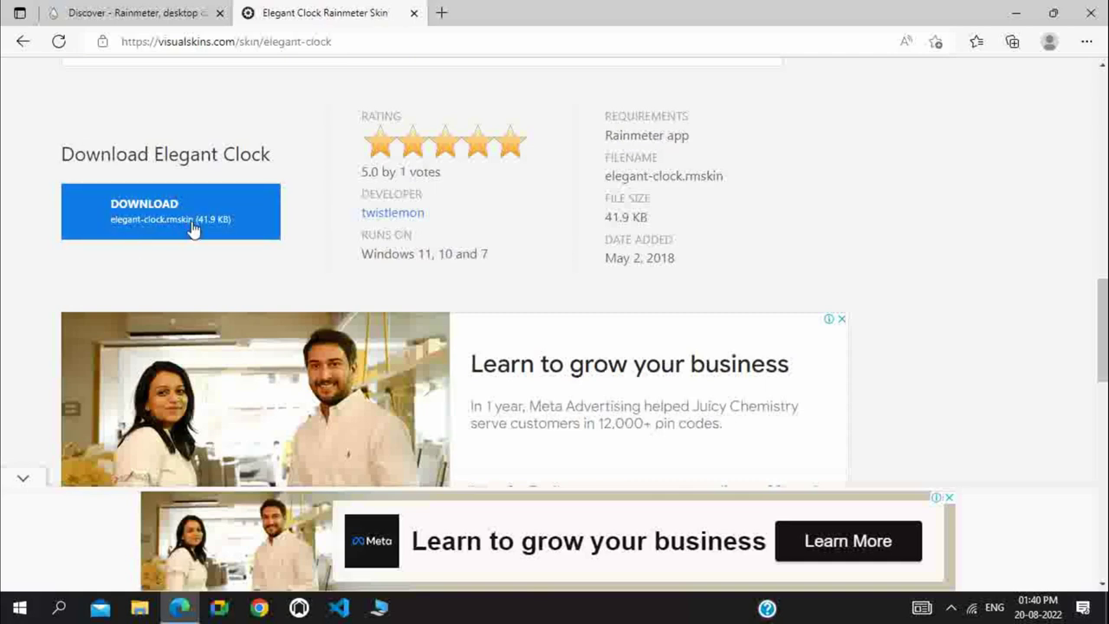
scroll(206, 228, down, 6)
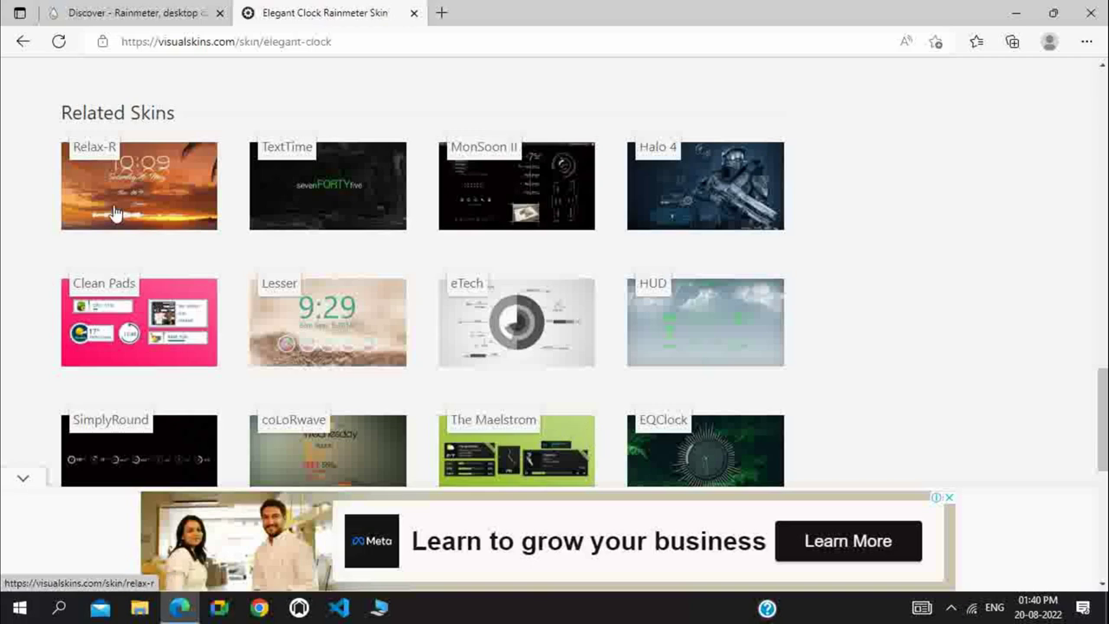
scroll(149, 194, up, 4)
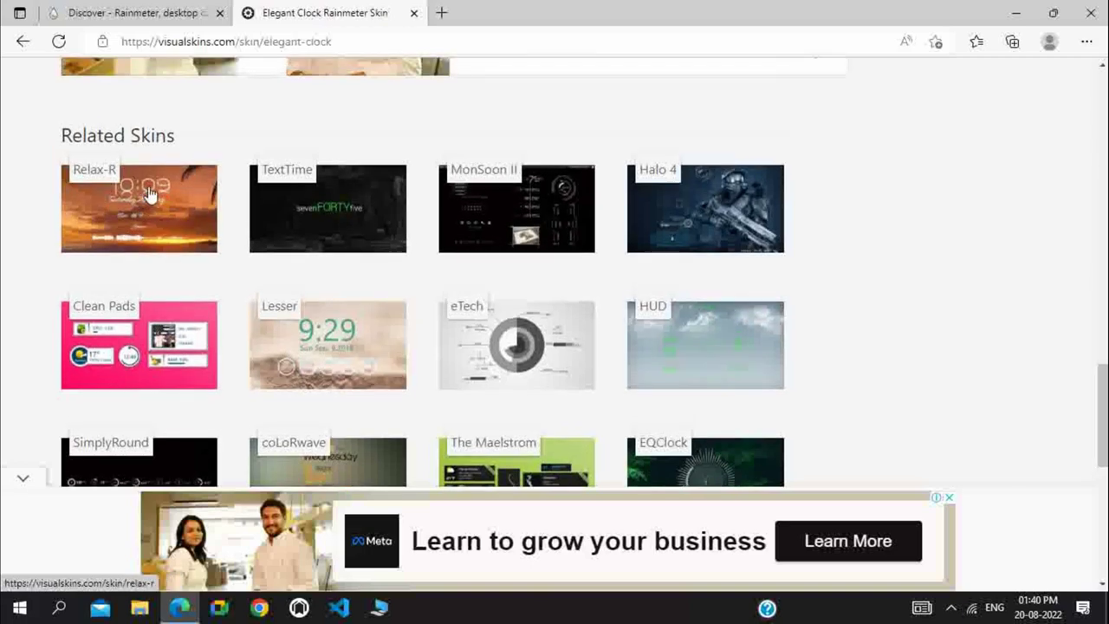
scroll(149, 194, up, 8)
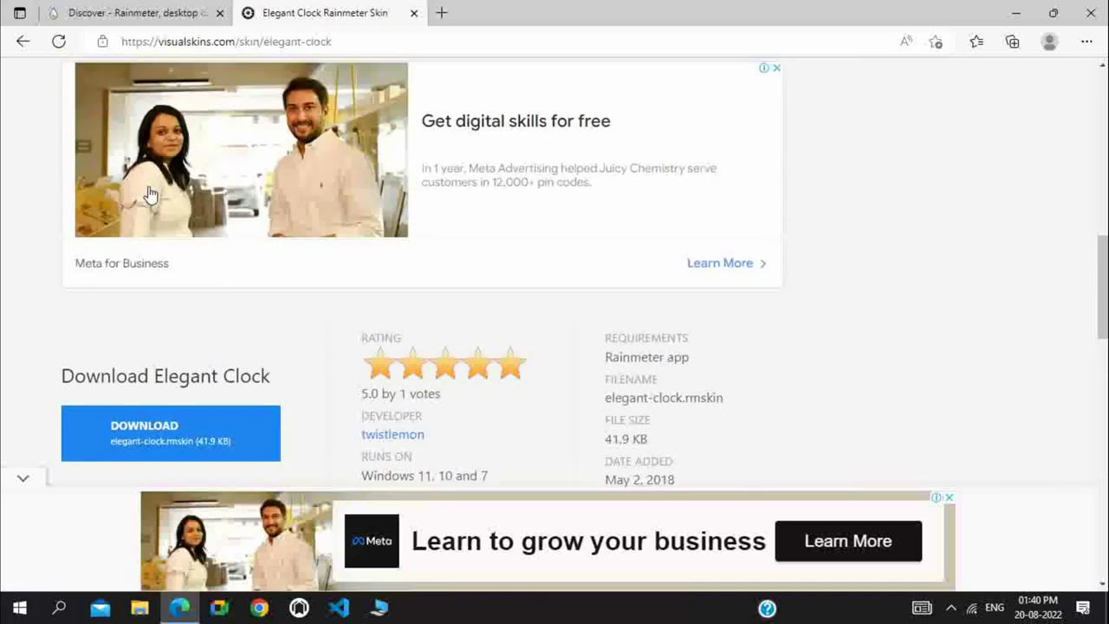
scroll(274, 362, down, 7)
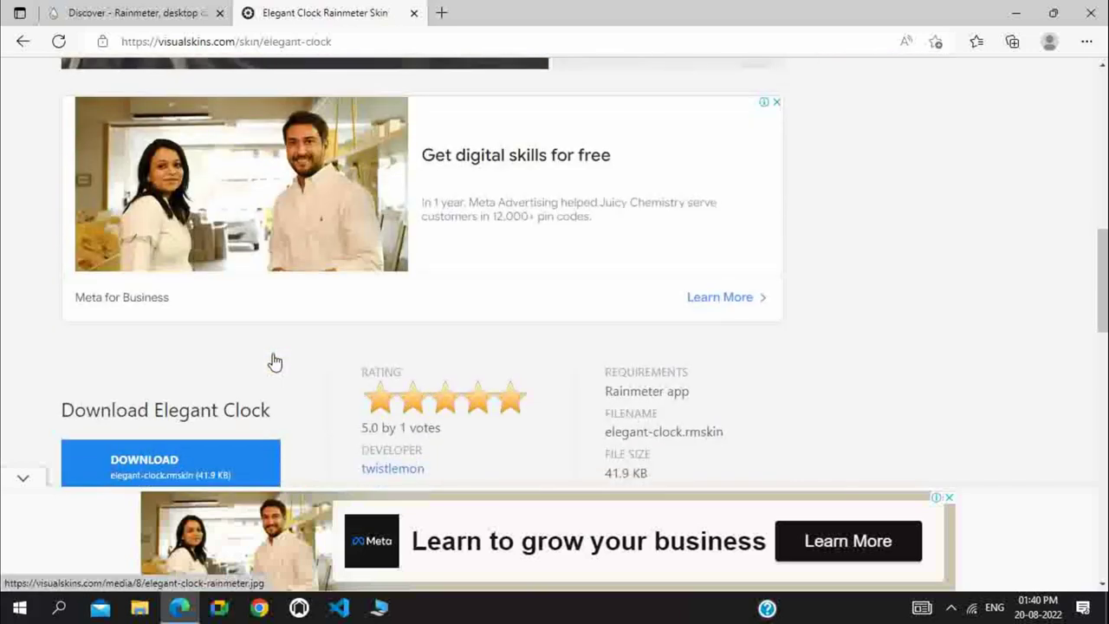
click(186, 223)
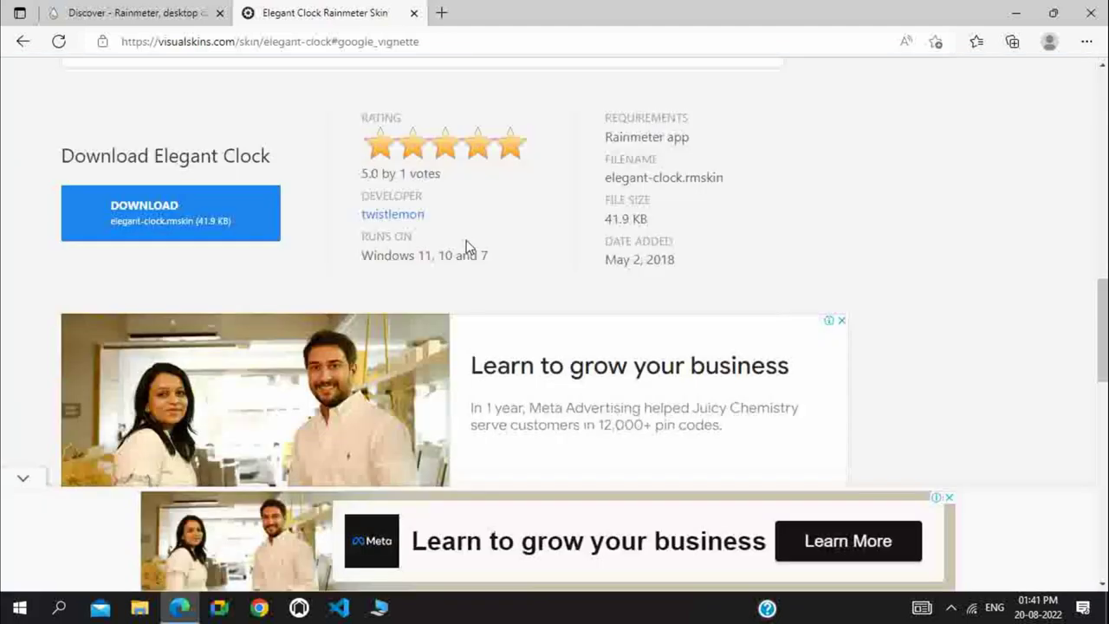
click(232, 222)
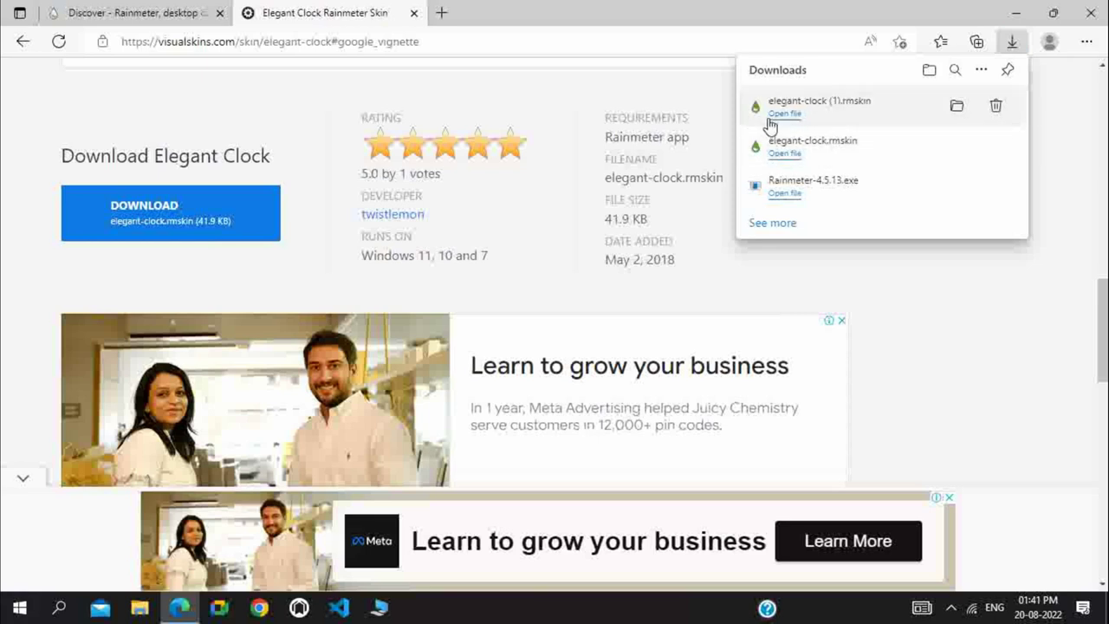
- Open the downloaded elegant-clock (1).rmskin file and install the Elegant Clock skin with its included skins loaded
click(783, 118)
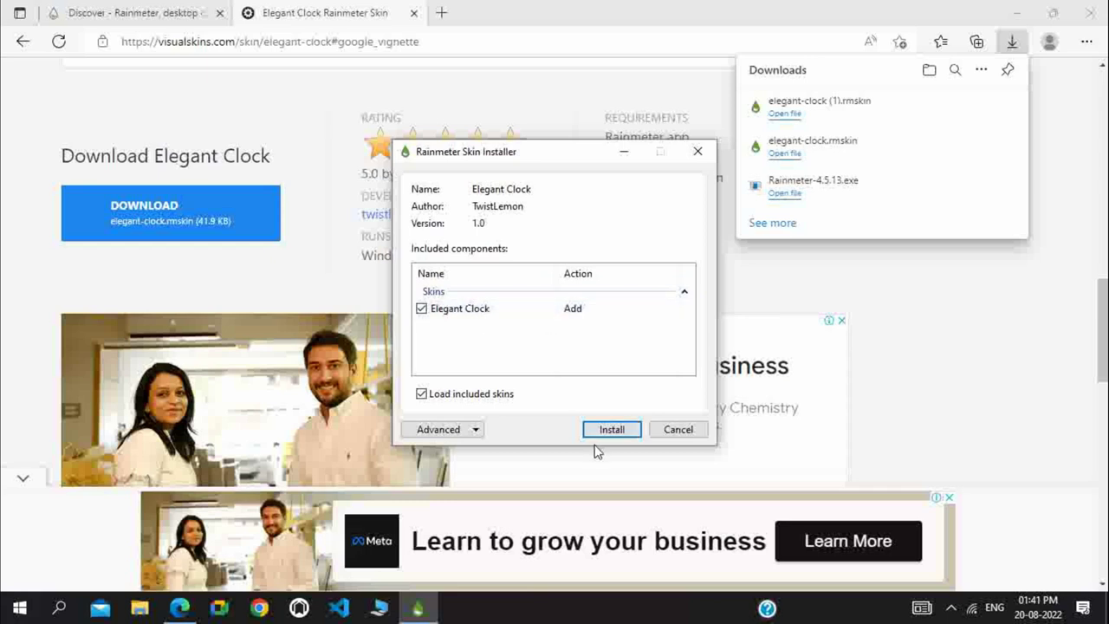
click(611, 430)
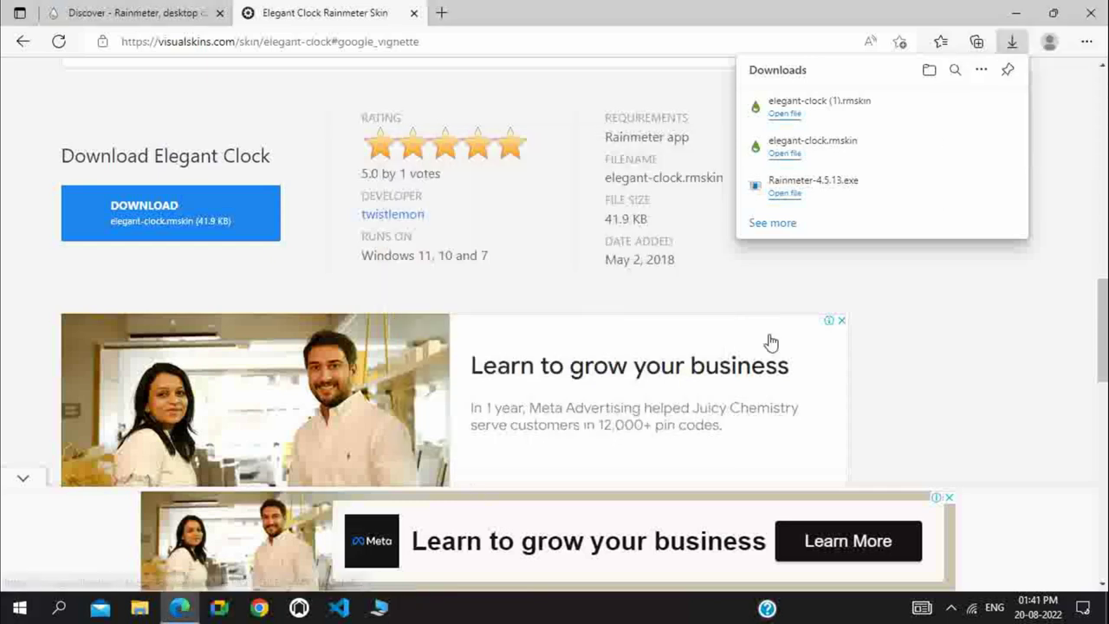
- Minimize the browser, unload the illustro Disk, System and Clock skins, and refresh the desktop
click(1019, 19)
click(1019, 19)
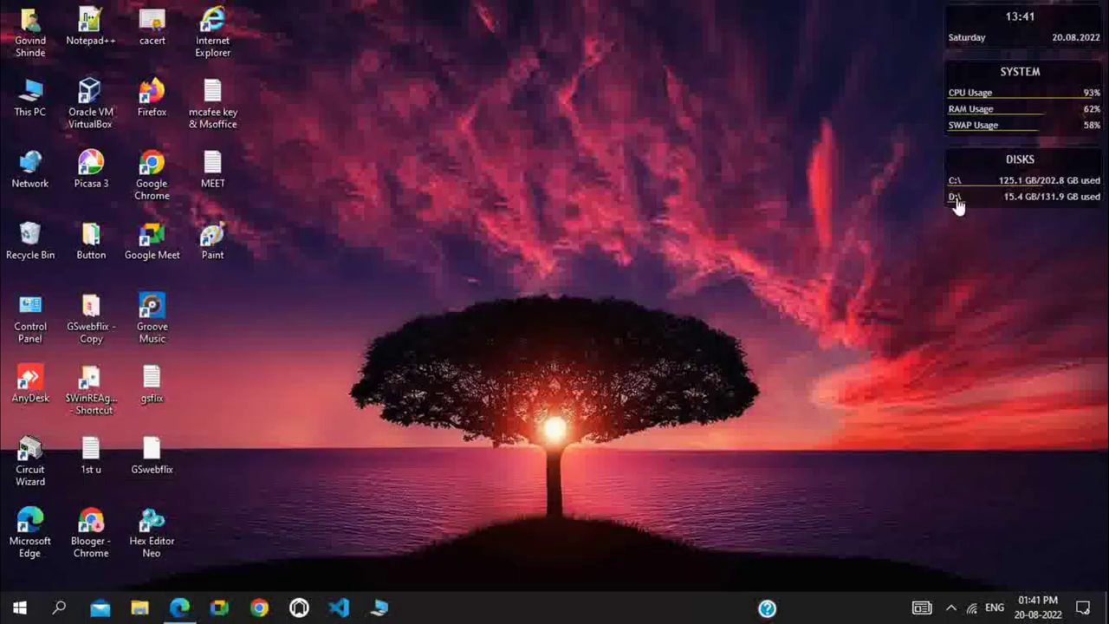
right_click(1055, 169)
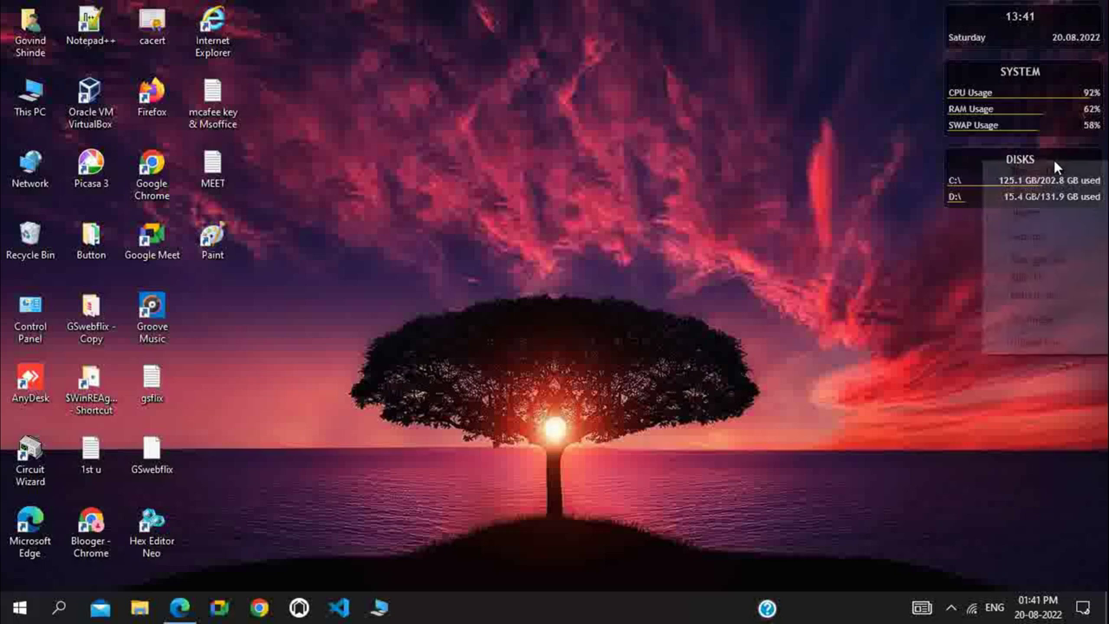
click(1042, 344)
right_click(1032, 82)
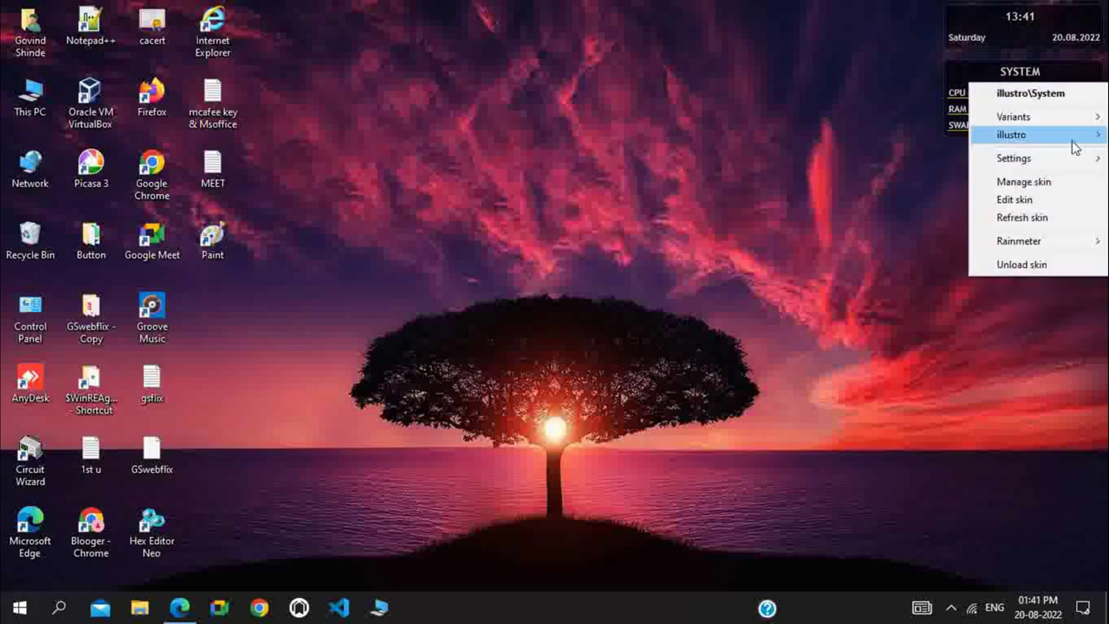
click(1047, 263)
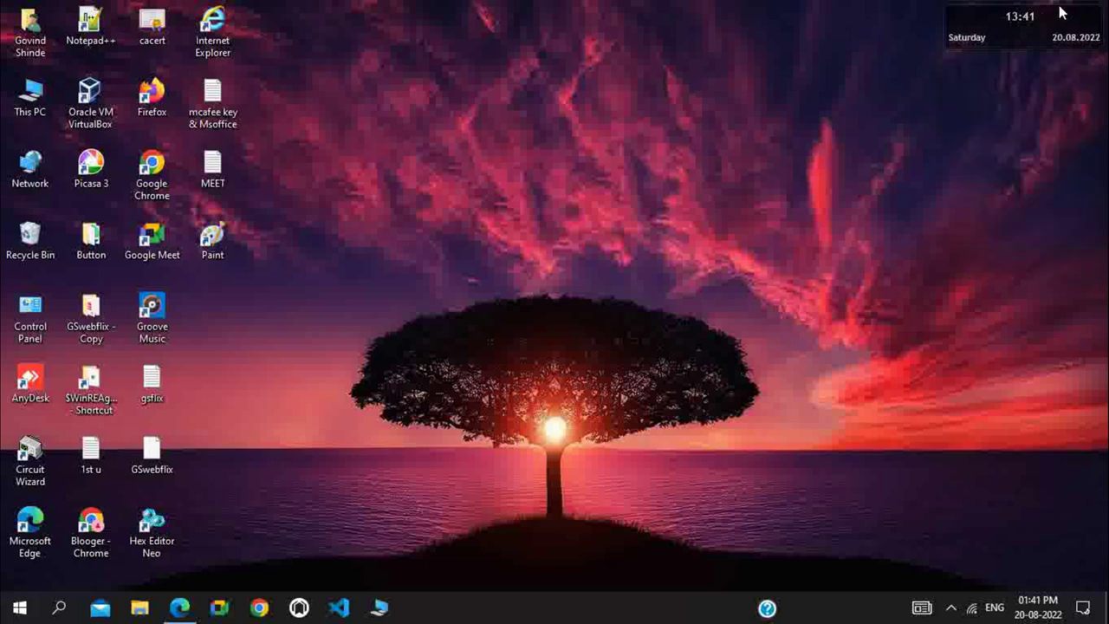
right_click(1025, 37)
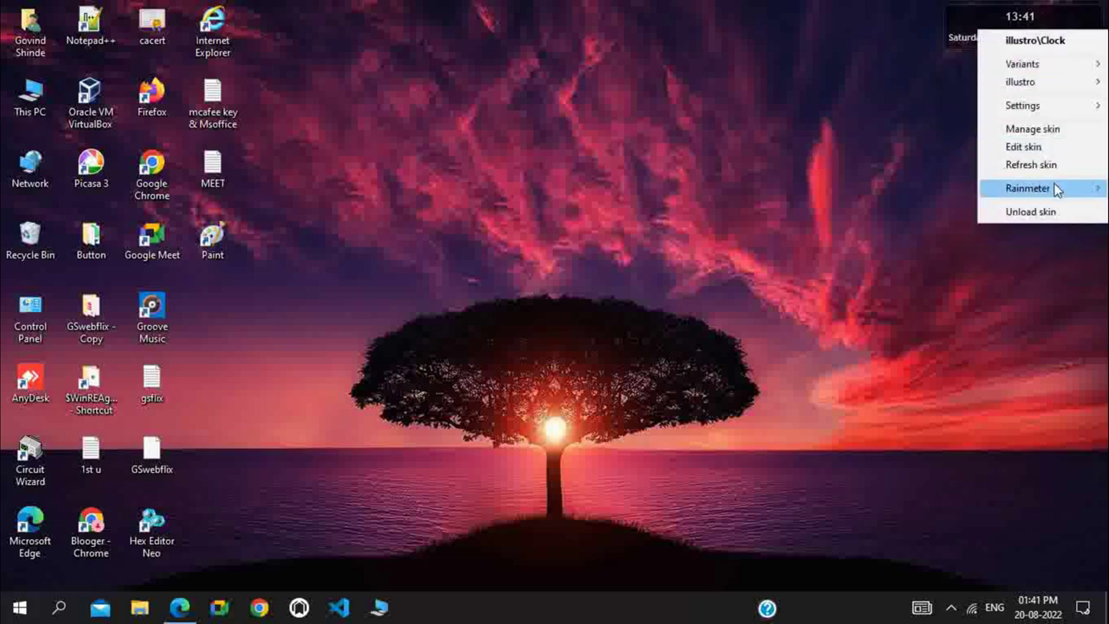
click(1043, 215)
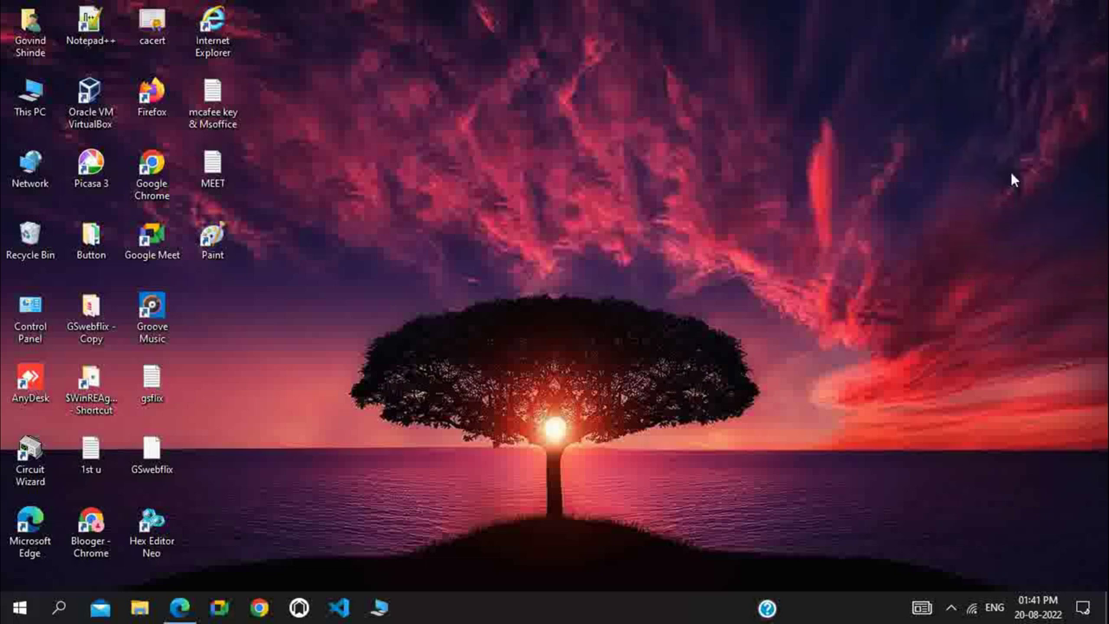
right_click(824, 132)
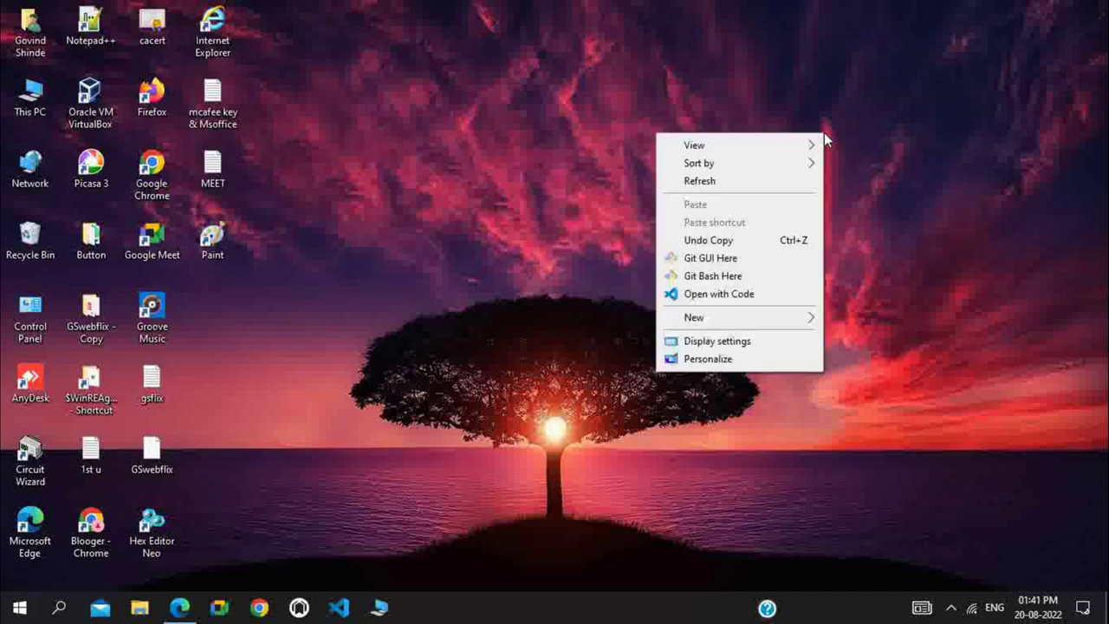
click(708, 181)
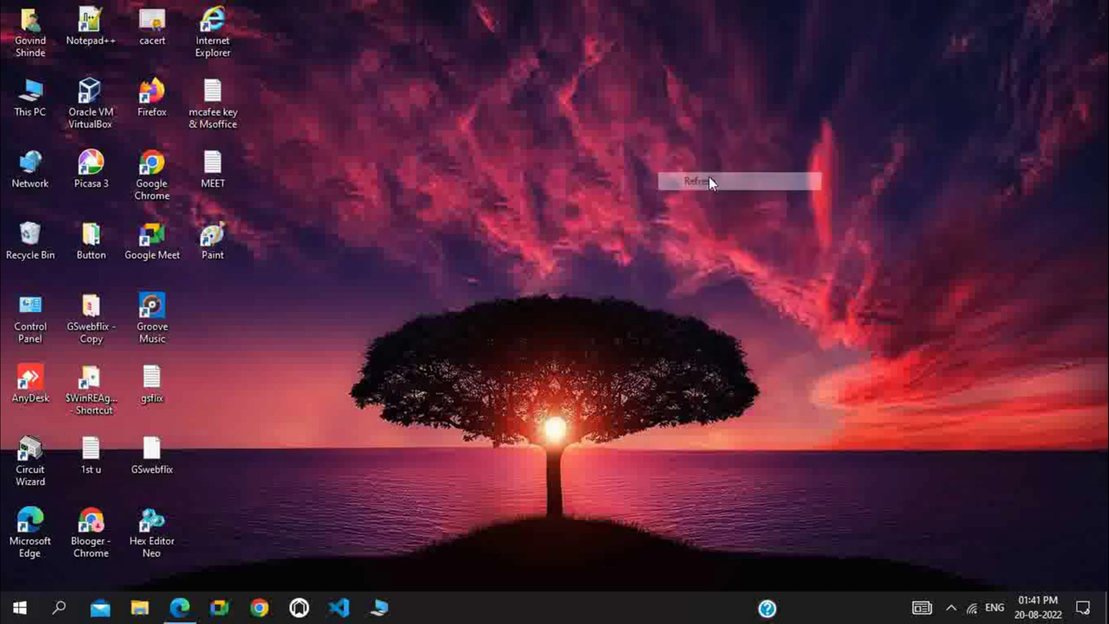
- Load the Elegant Clock skin's DarkClock.ini in Rainmeter and place the clock just above the tree on the desktop, at about (513, 213)
click(950, 609)
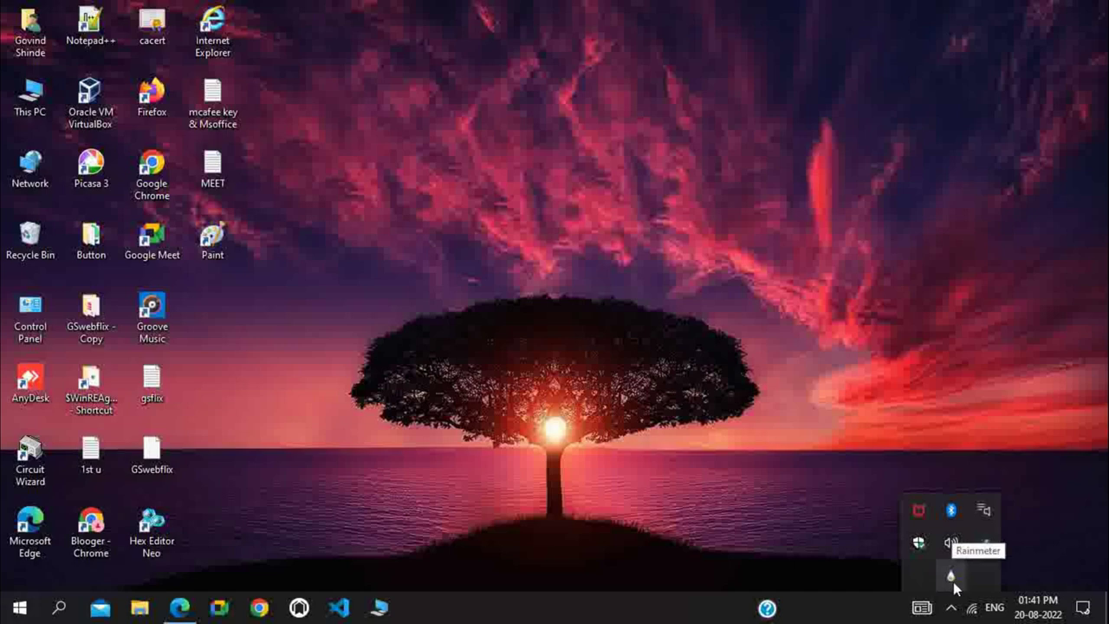
double_click(953, 582)
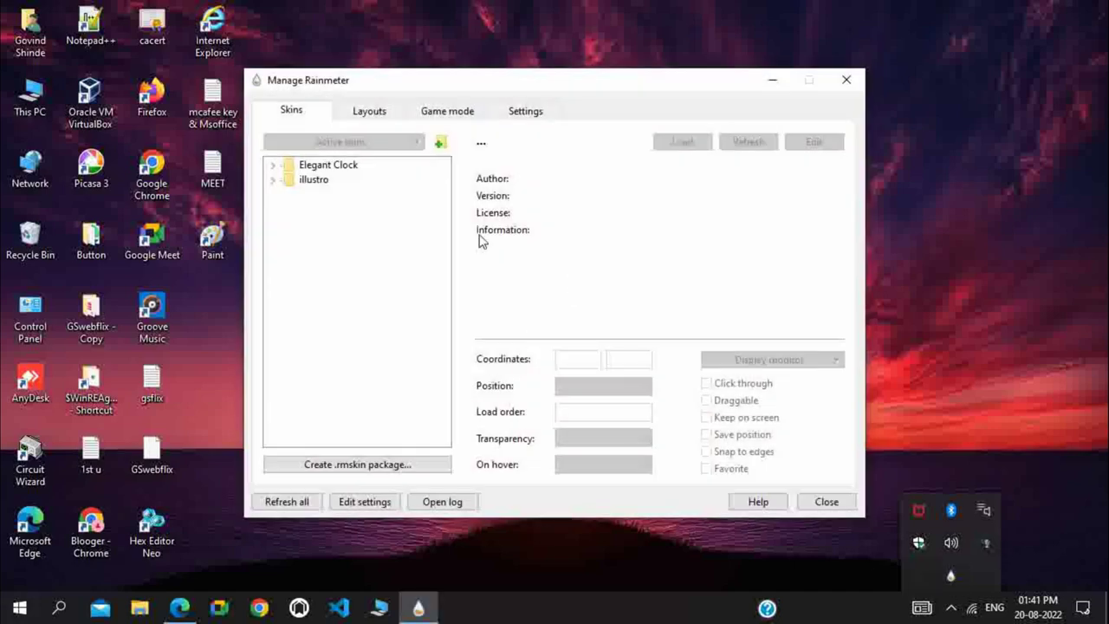
click(274, 167)
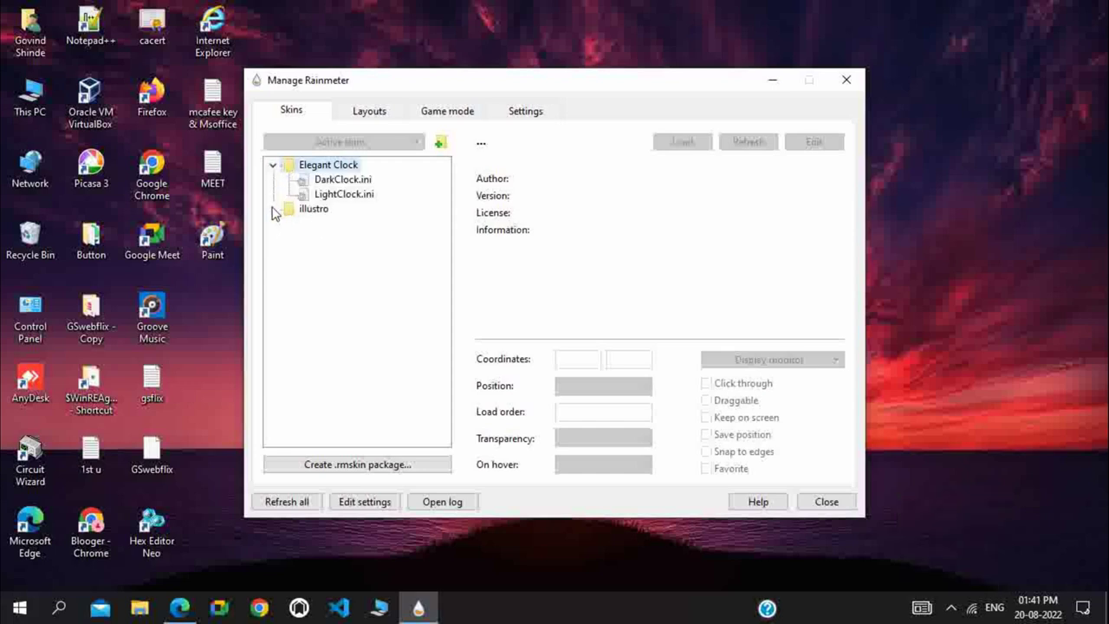
click(273, 211)
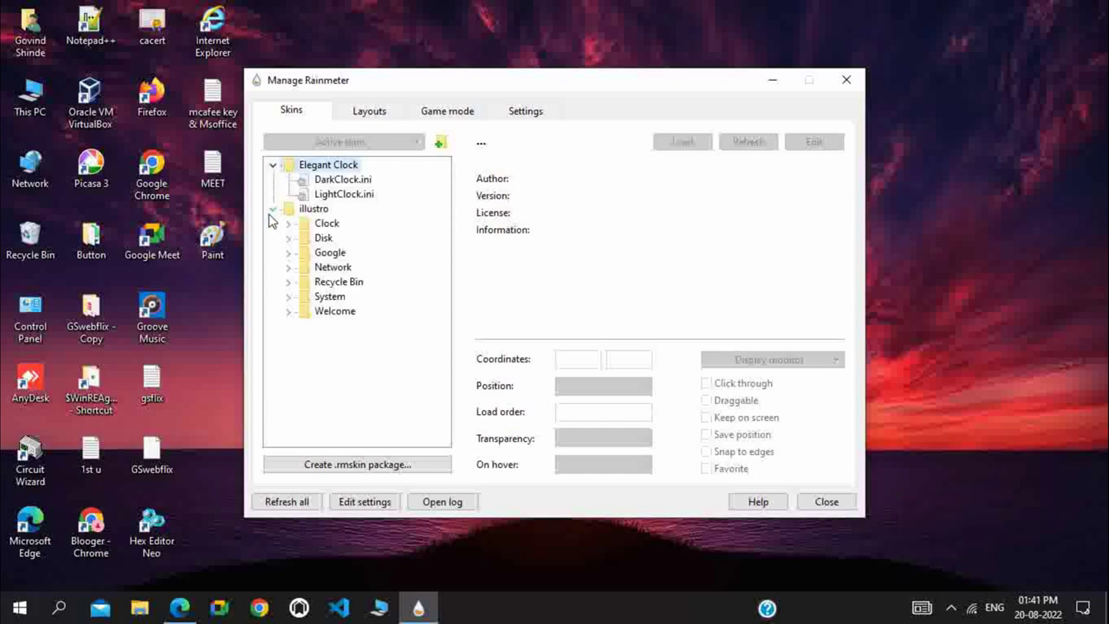
click(314, 183)
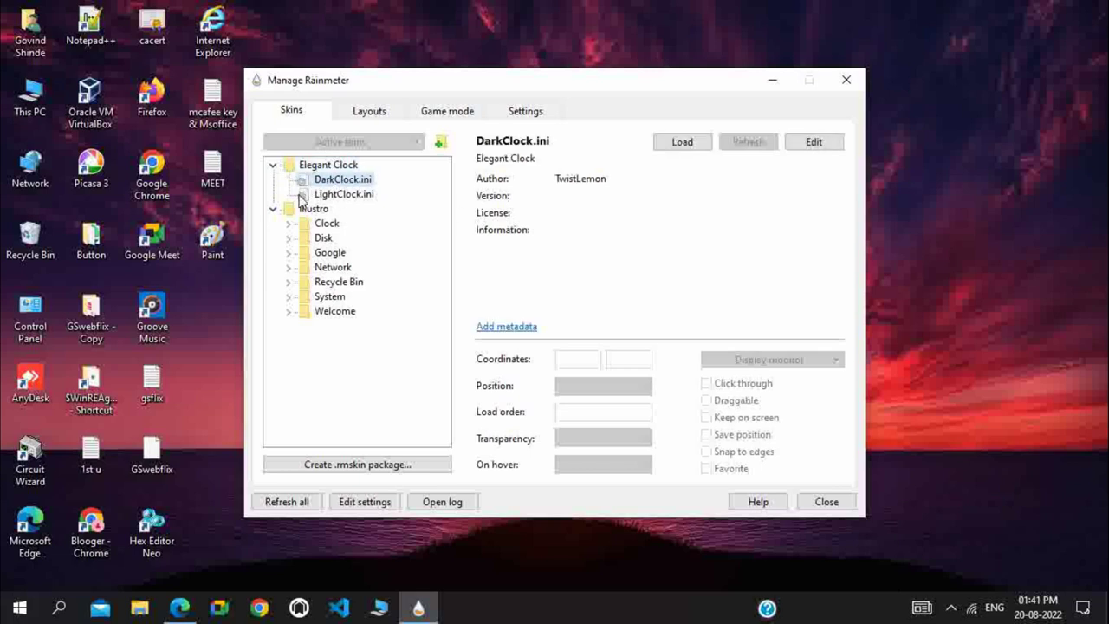
click(687, 142)
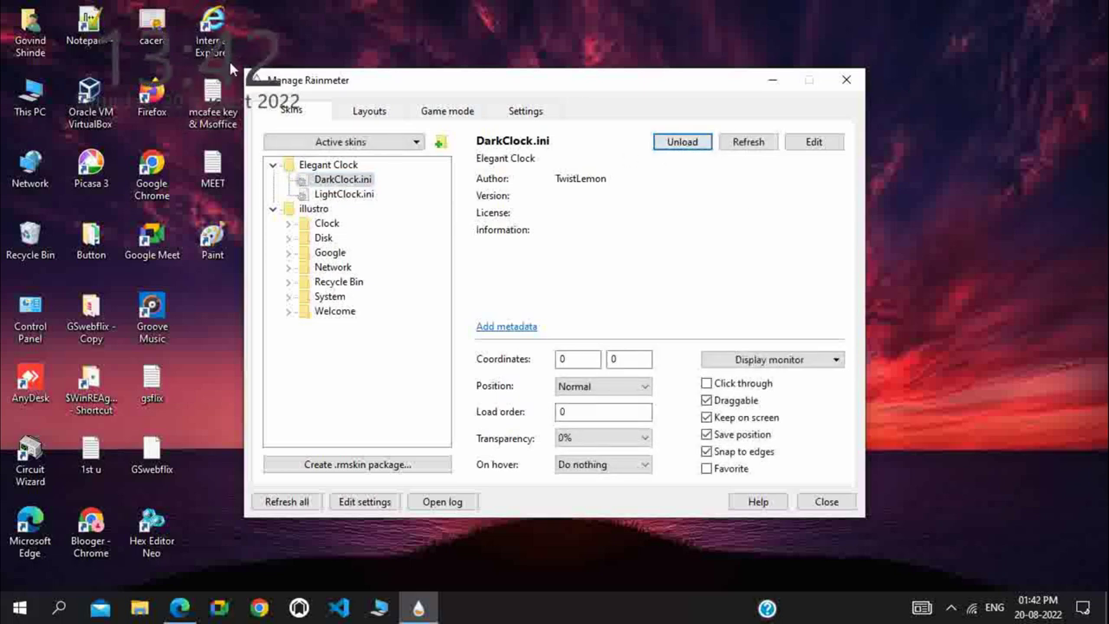
click(632, 7)
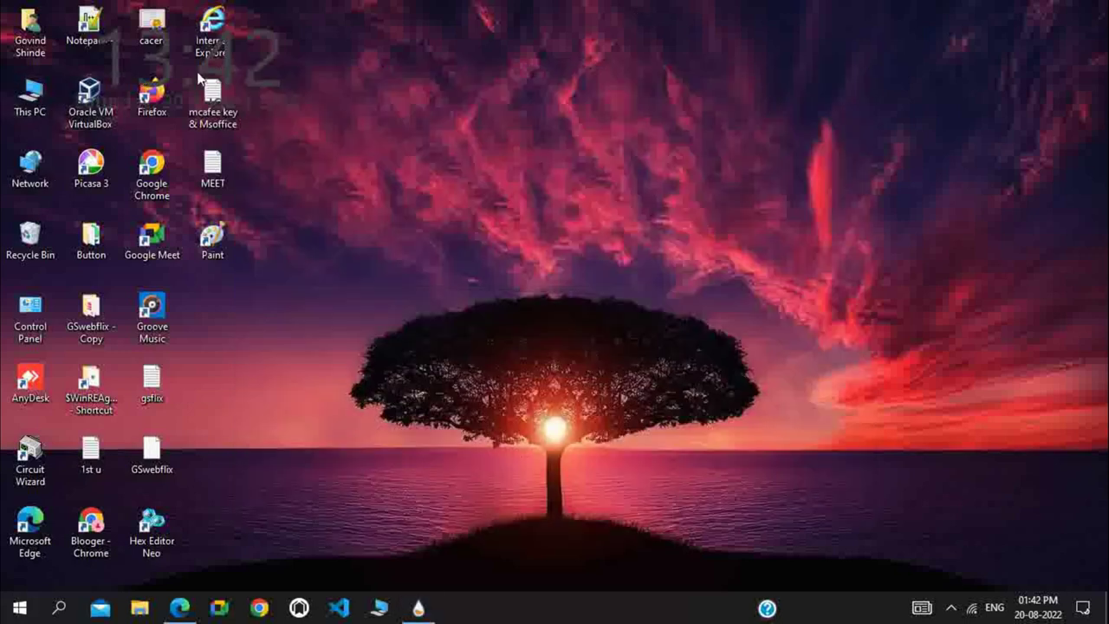
drag(227, 75, 644, 248)
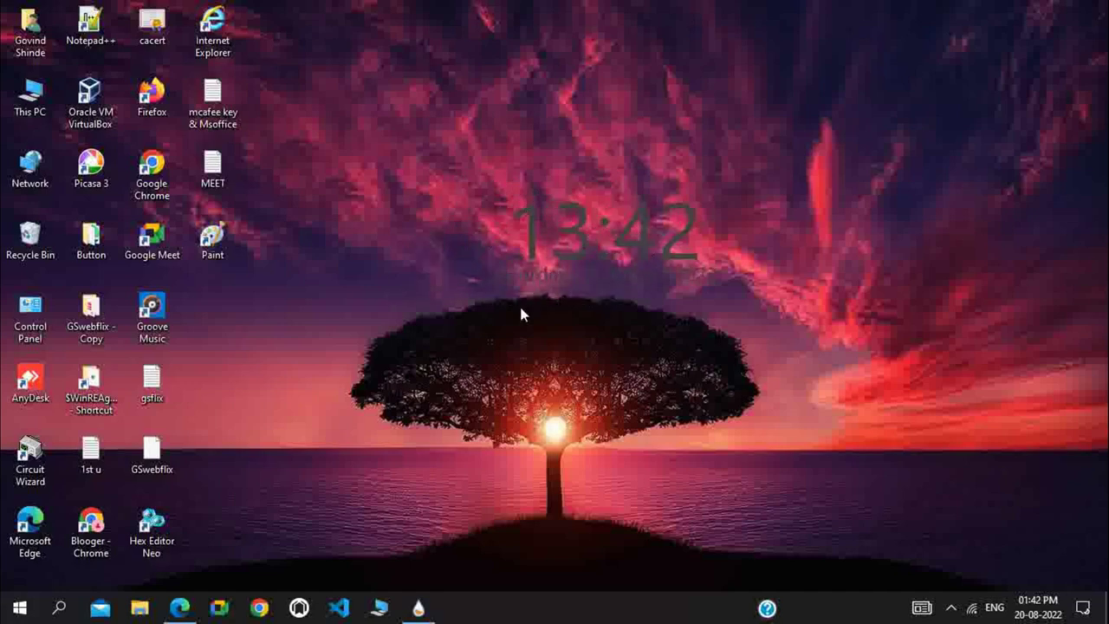
- Load the Elegant Clock skin's LightClock.ini variant and move the clock to the desktop's upper-right corner
click(418, 607)
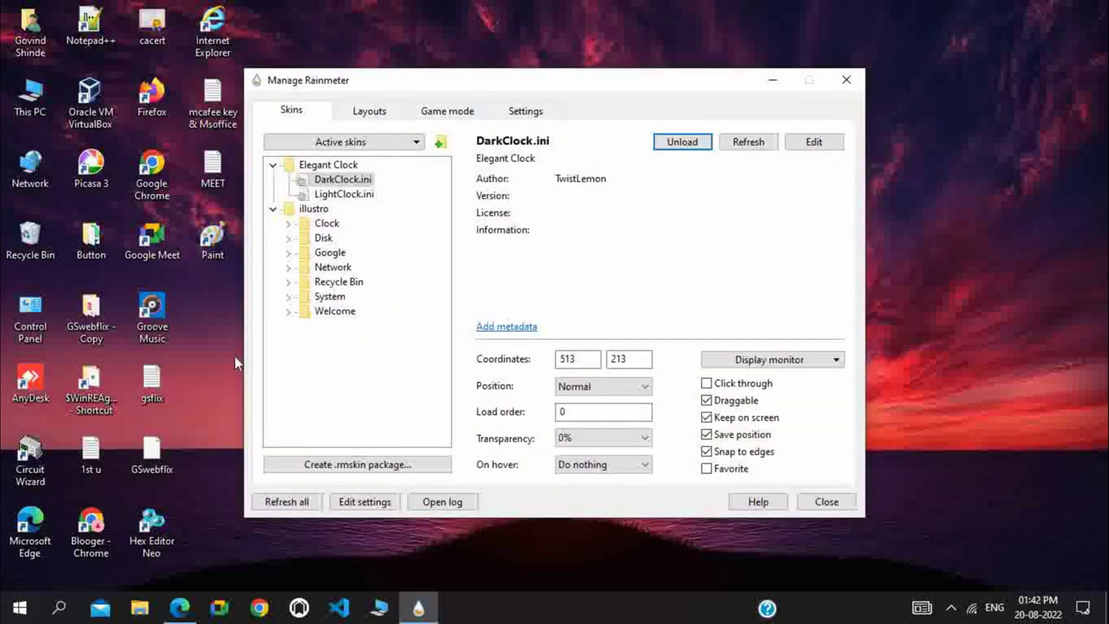
click(350, 196)
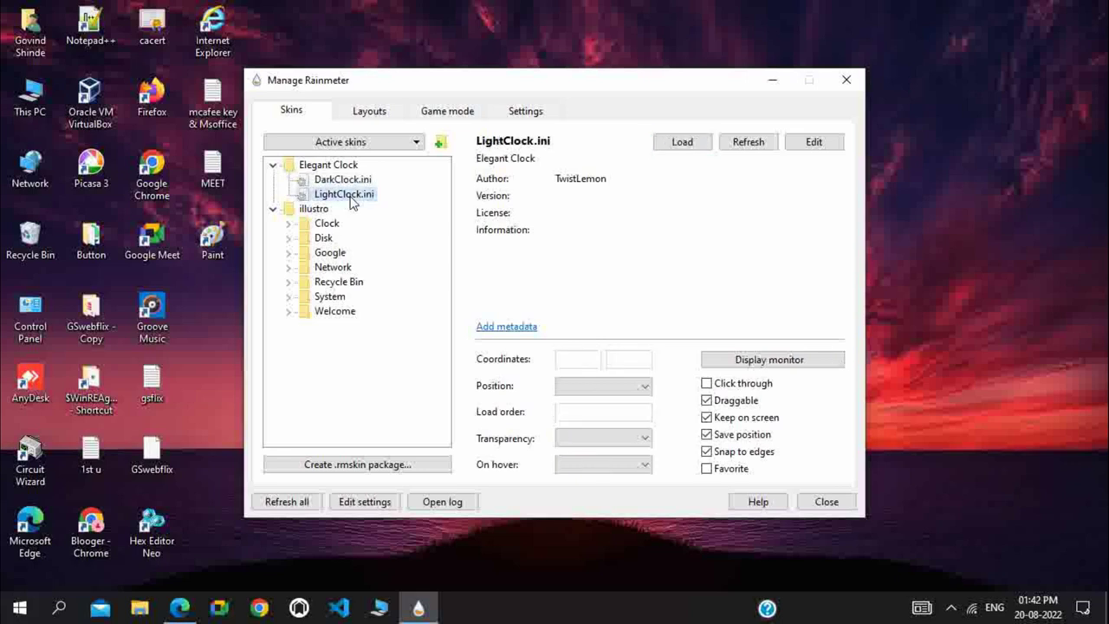
click(680, 146)
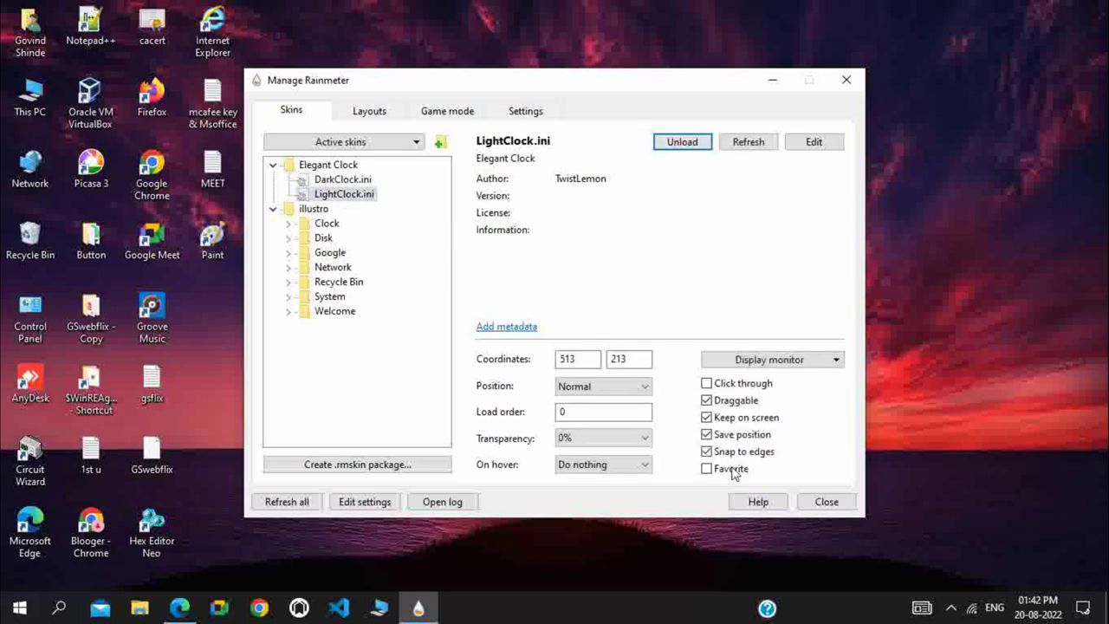
click(700, 145)
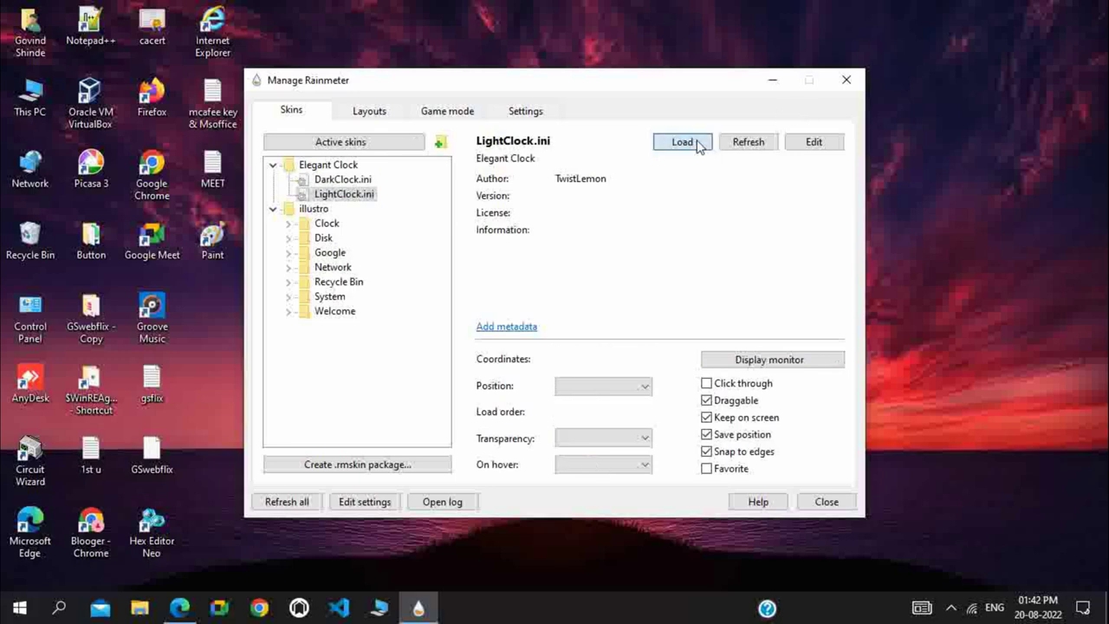
click(678, 153)
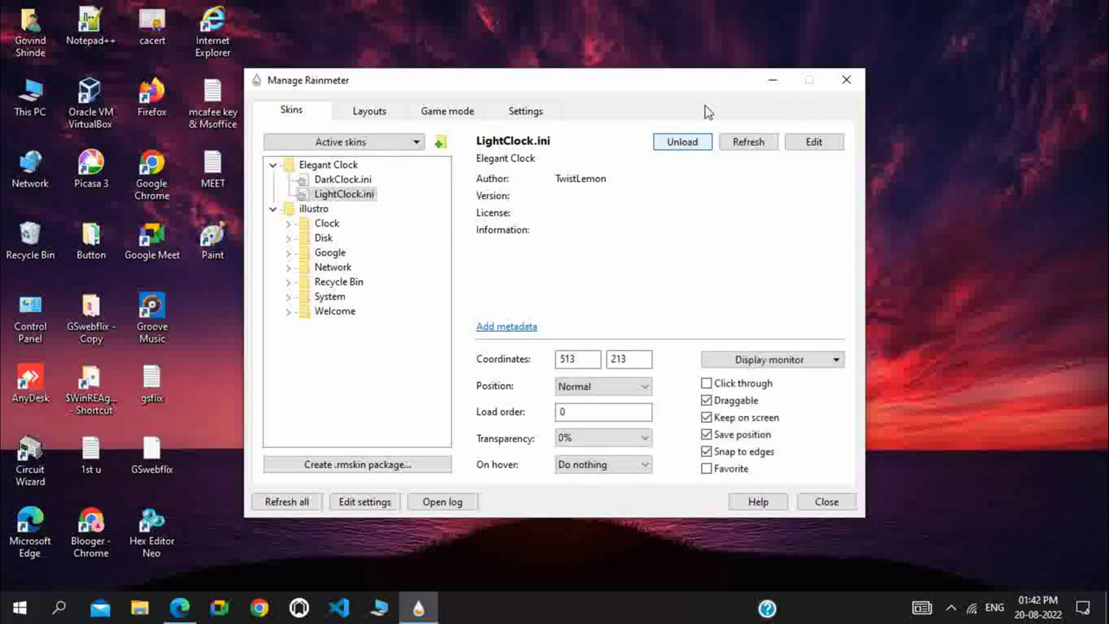
click(771, 81)
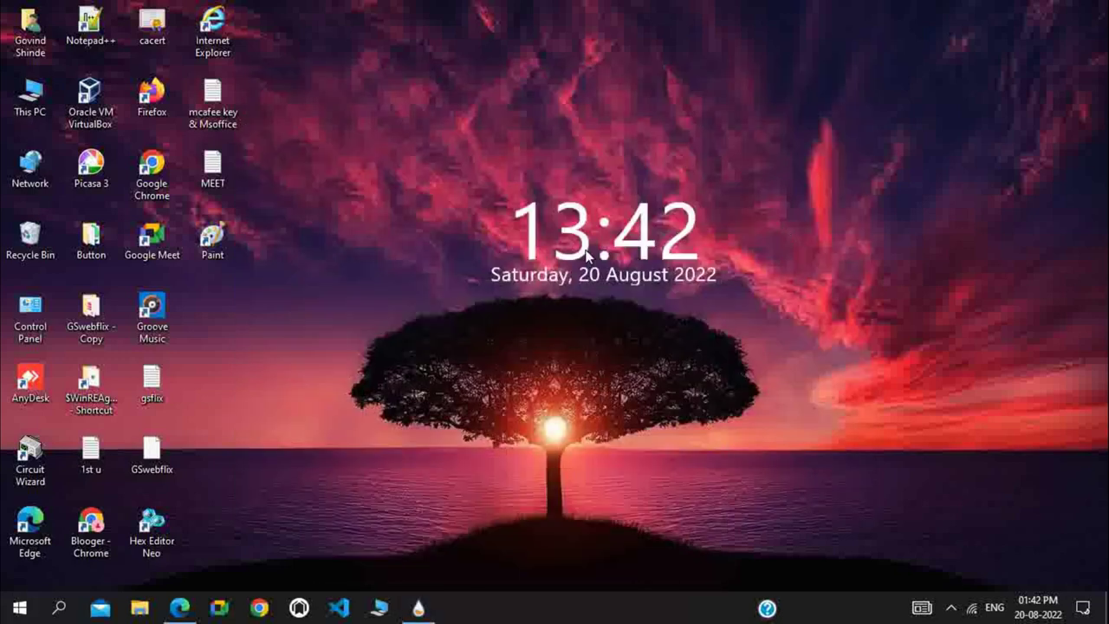
drag(586, 253, 952, 89)
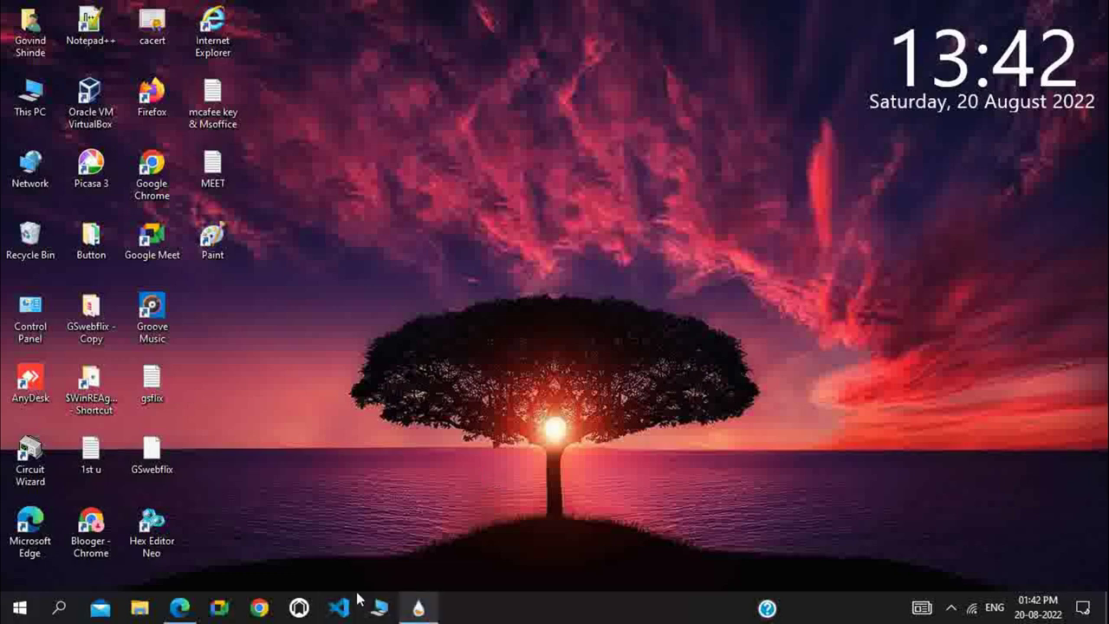
- Open the Relax-R skin from the related skins in the browser, look over its samples, and download relax-r.rmskin
click(180, 608)
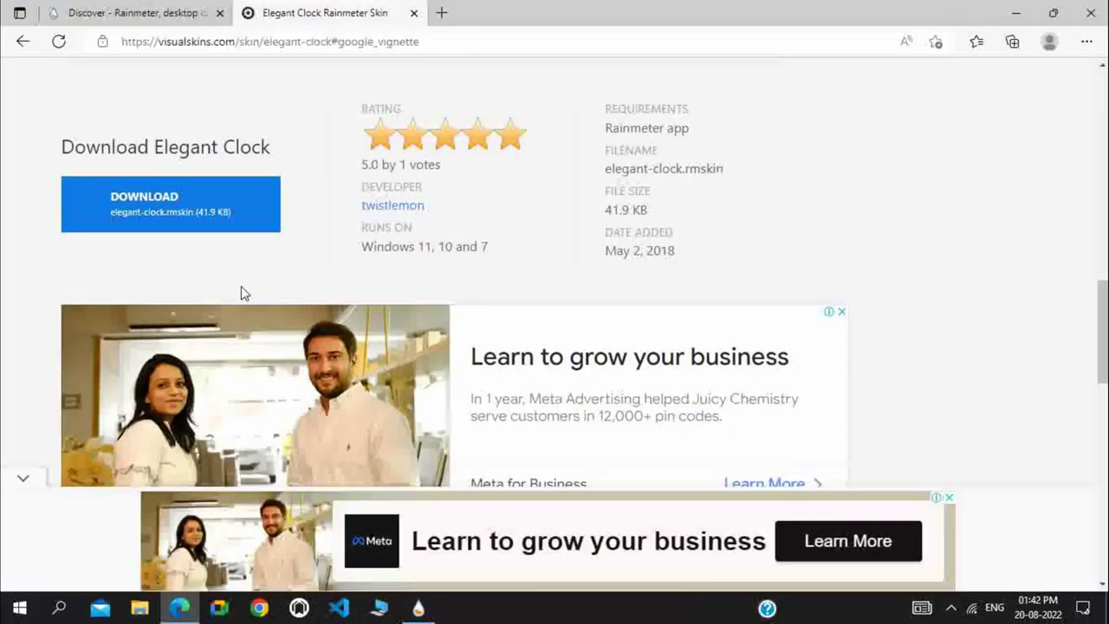
scroll(242, 292, down, 4)
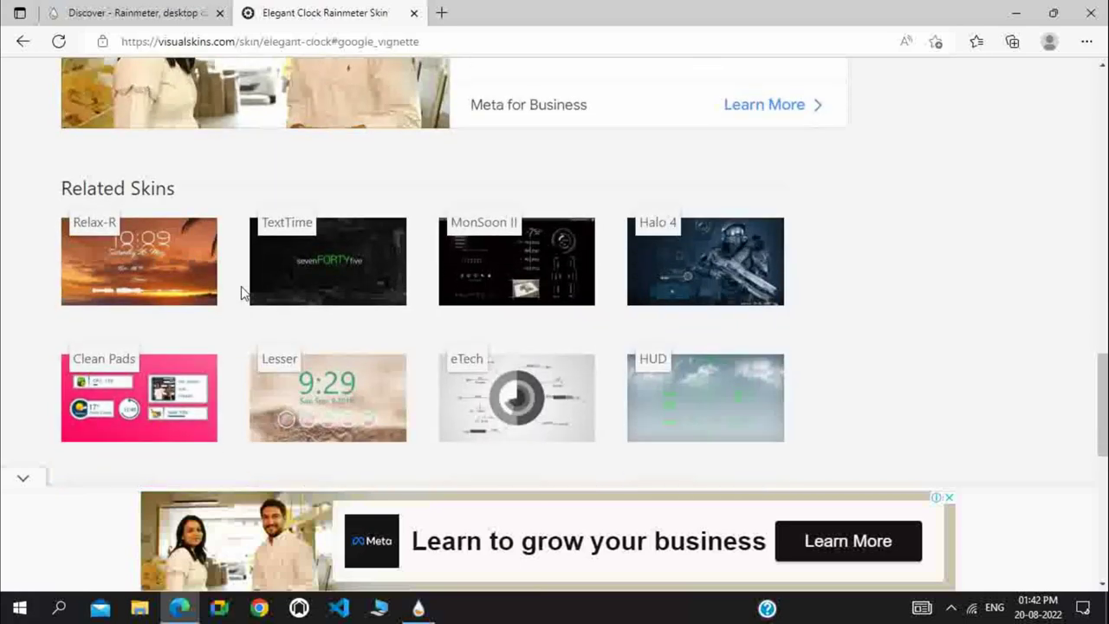
click(165, 287)
scroll(238, 445, down, 5)
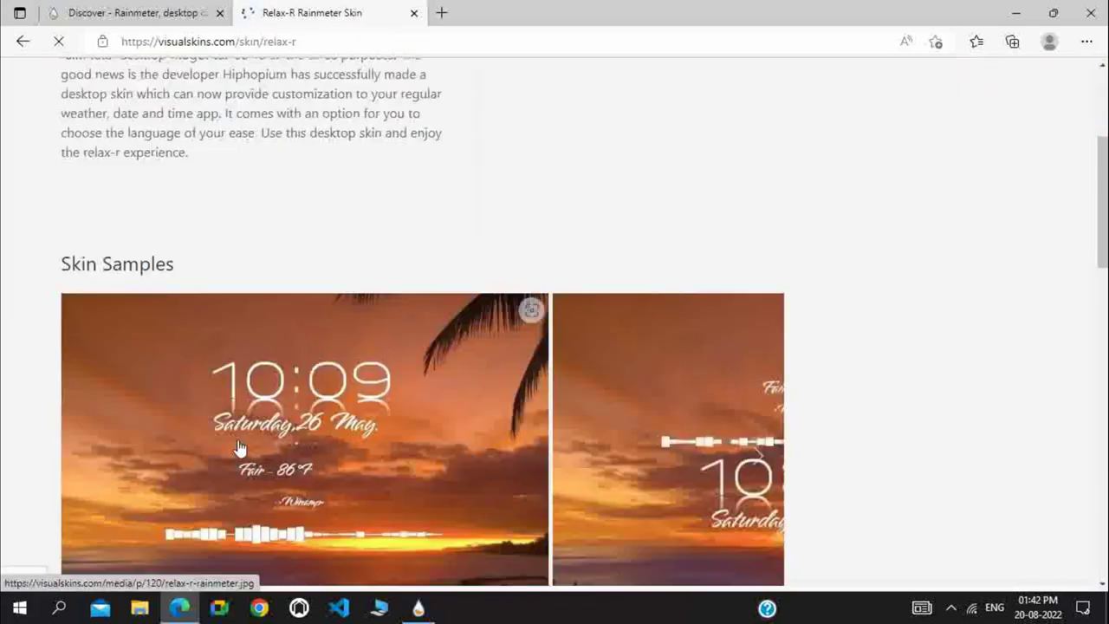
scroll(240, 448, down, 1)
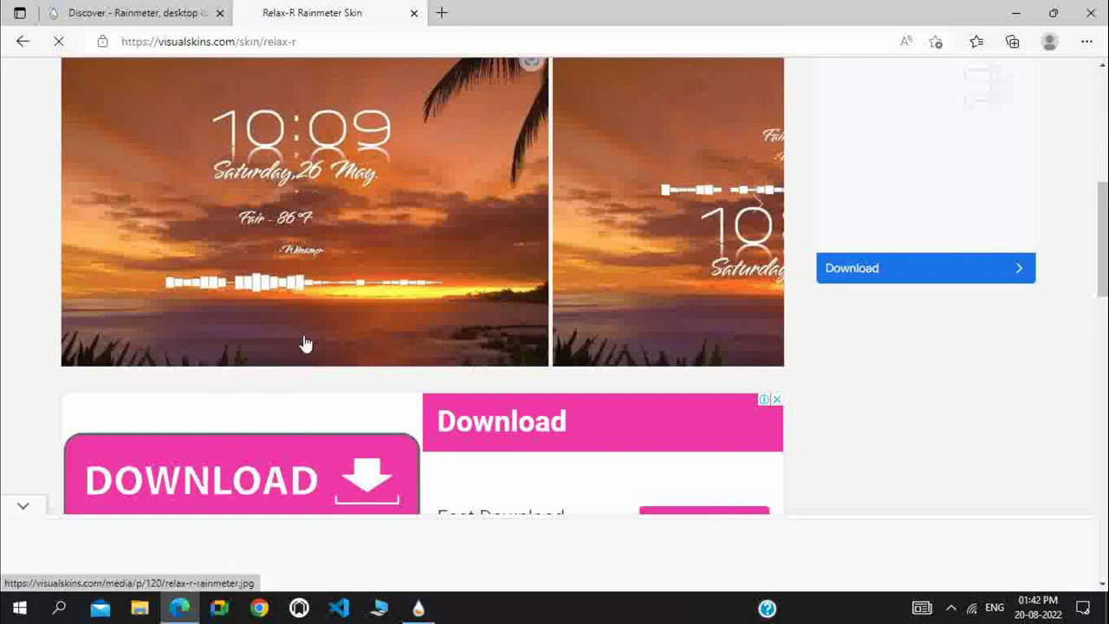
scroll(277, 470, down, 5)
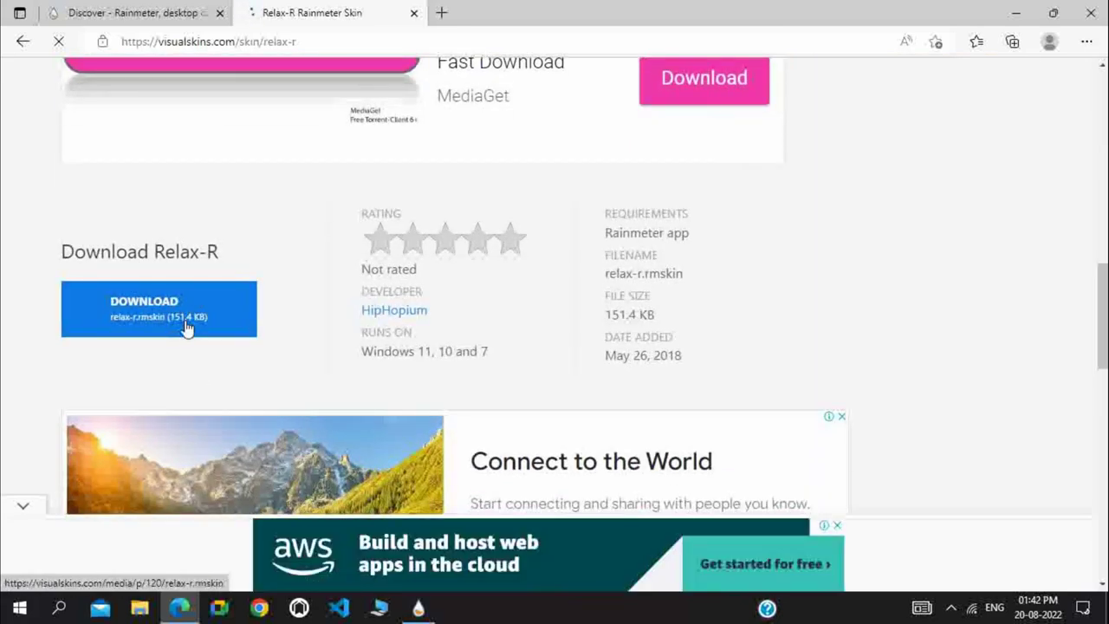
click(187, 327)
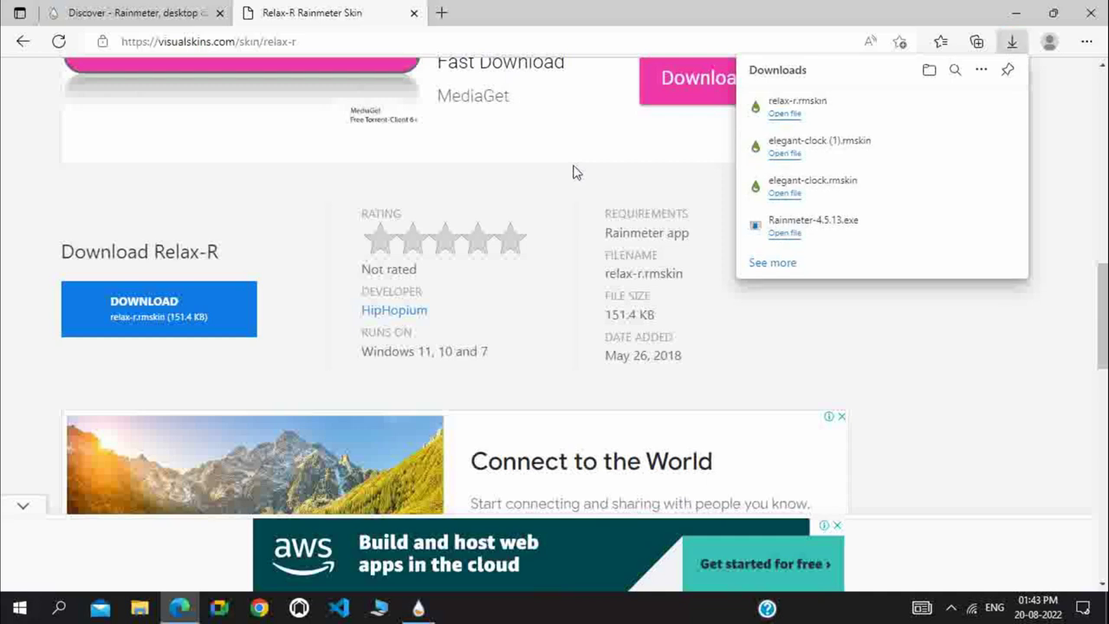
- Install the Relax-R skin from relax-r.rmskin with its included layout applied, and close the browser
click(786, 115)
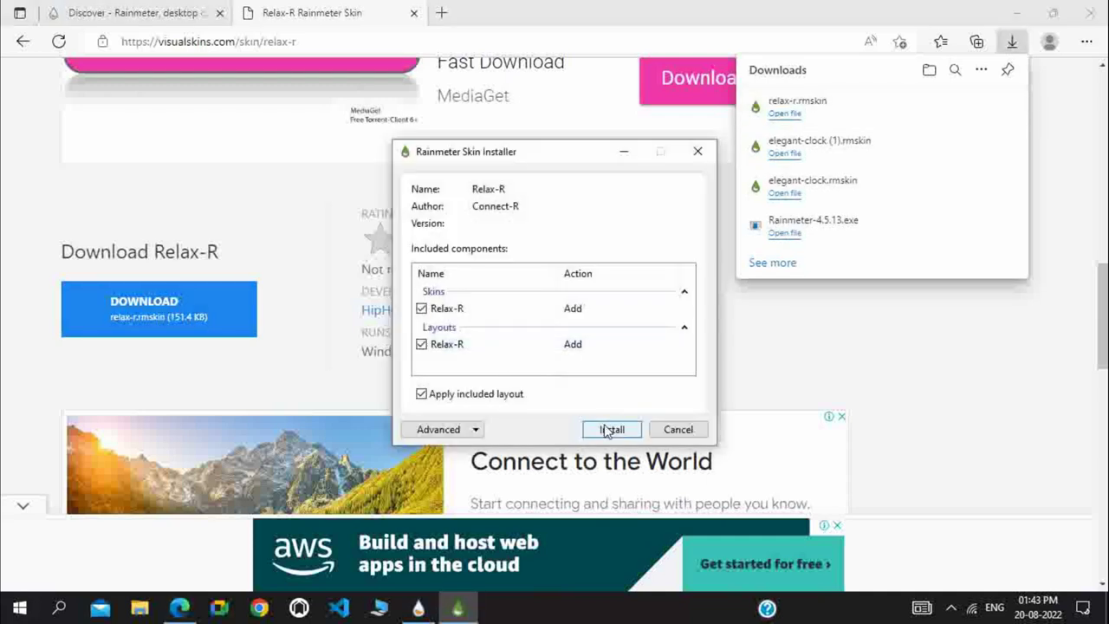
click(605, 431)
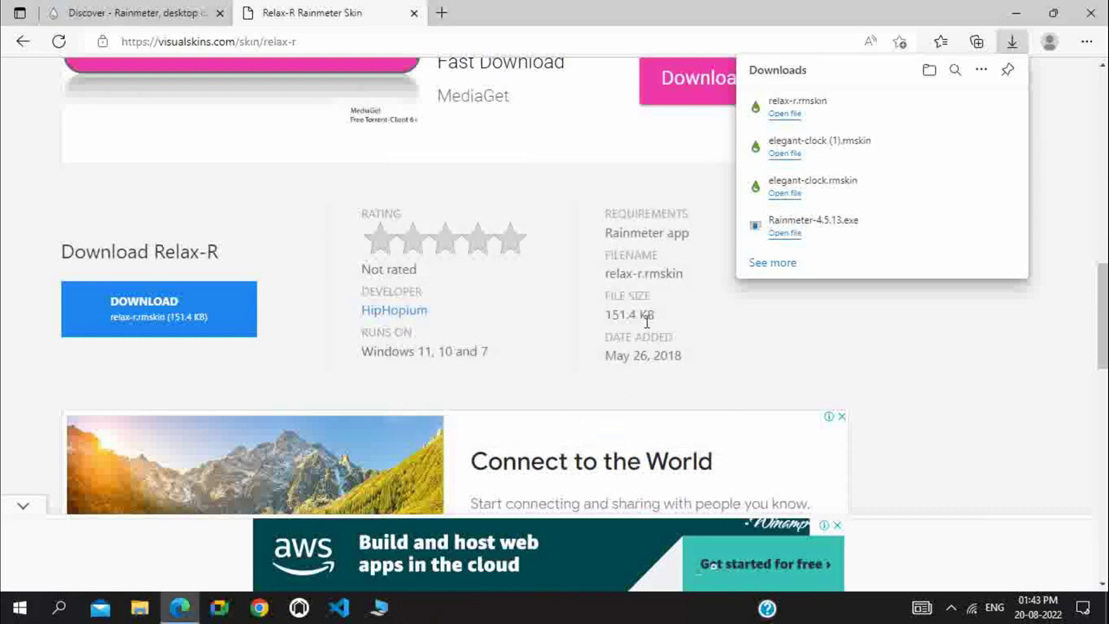
click(1102, 12)
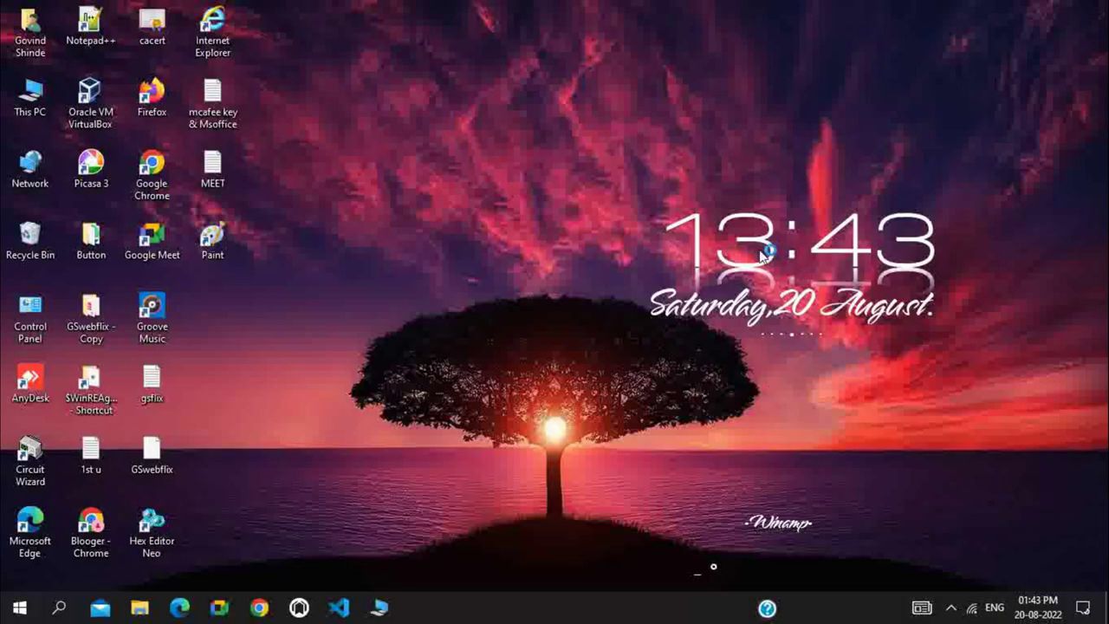
- Move the Relax-R clock up near the desktop's top edge and place the Winamp text directly below its date
drag(763, 253, 784, 15)
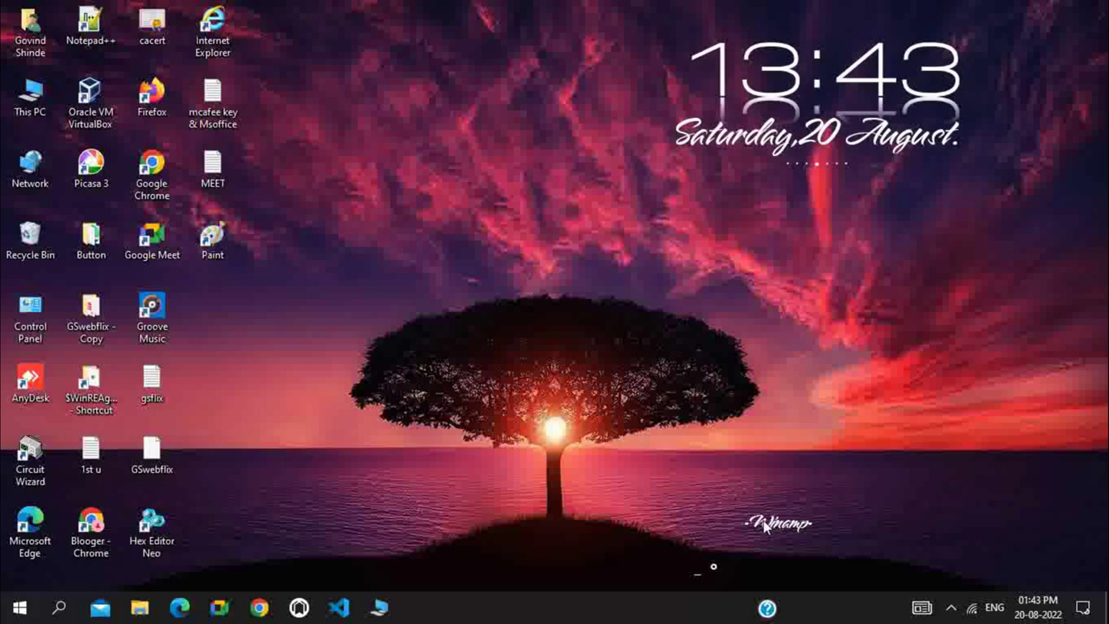
drag(765, 525, 808, 199)
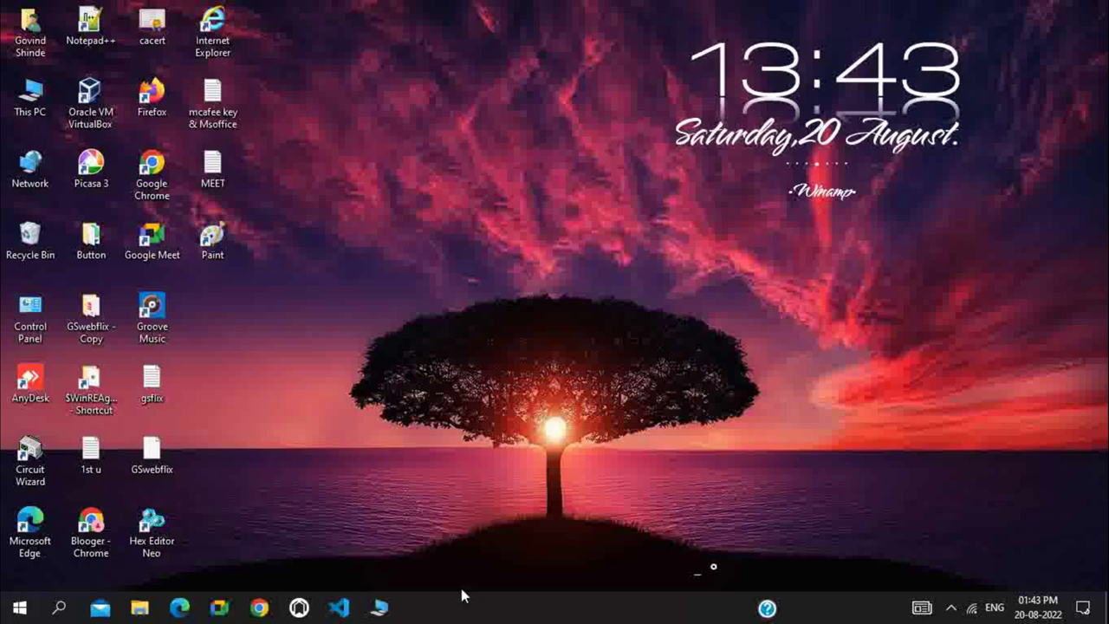
- Open the Rainmeter manager, then unload the Relax-R skin's Clock.ini and load it again
click(953, 609)
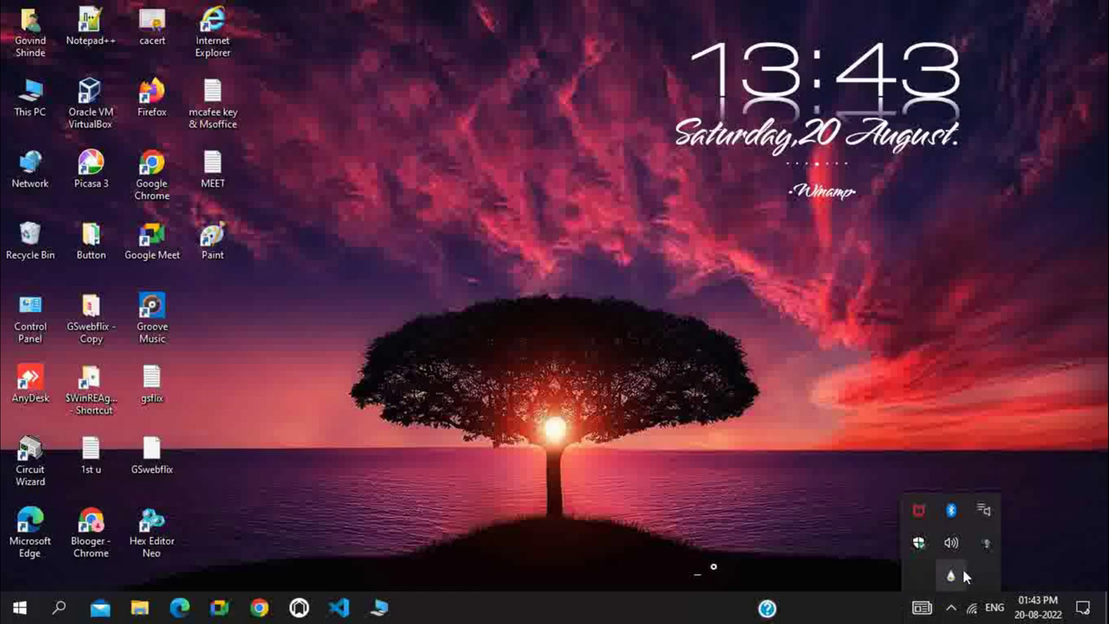
double_click(957, 575)
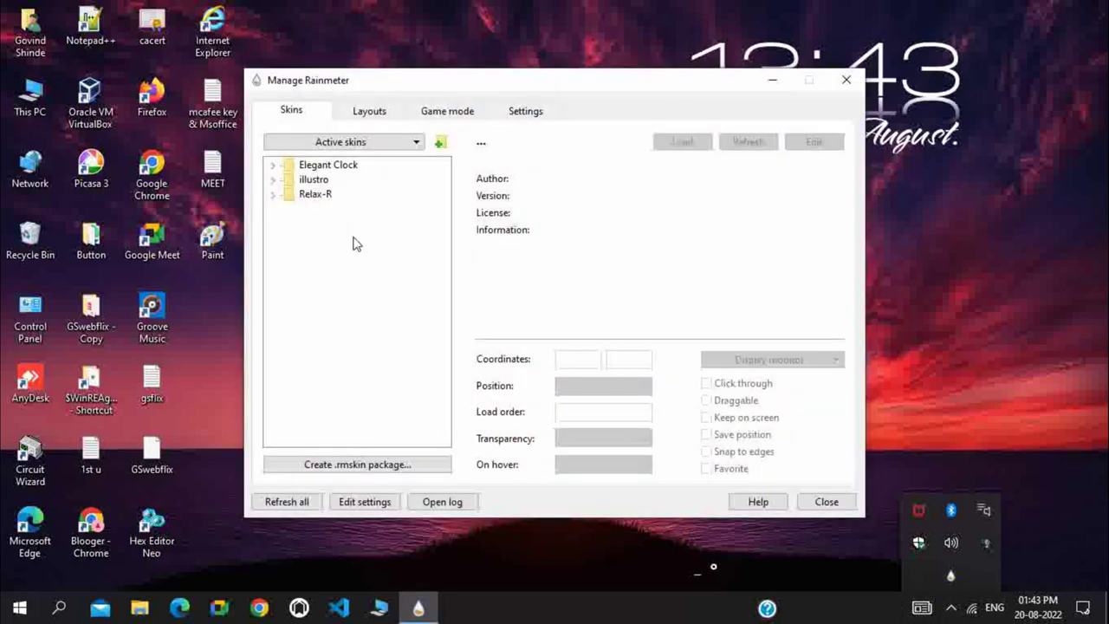
click(273, 194)
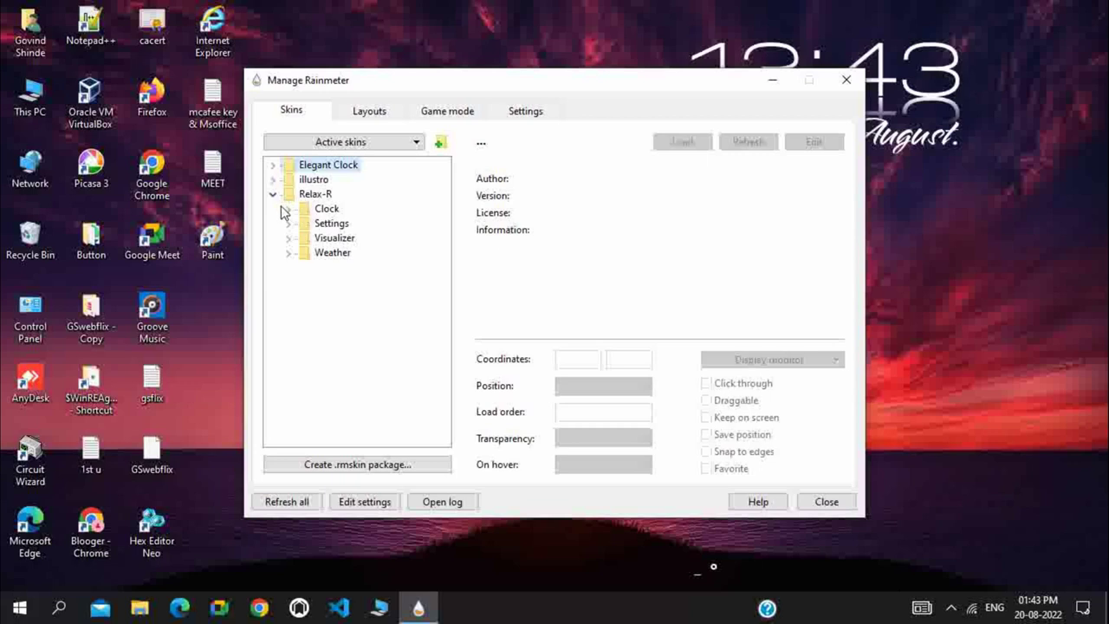
click(288, 211)
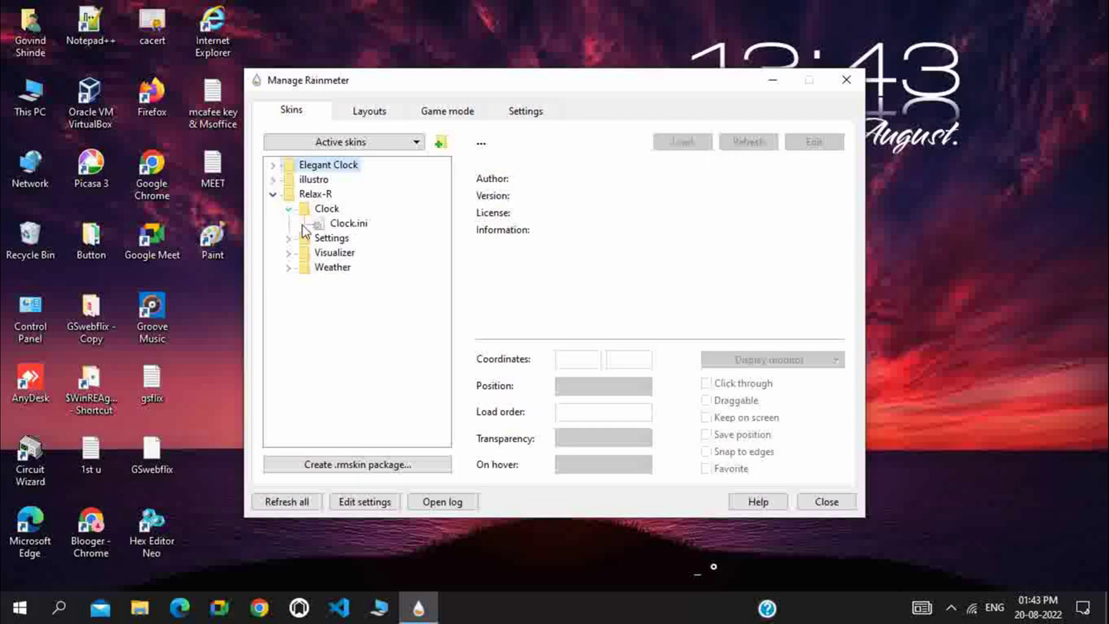
click(347, 224)
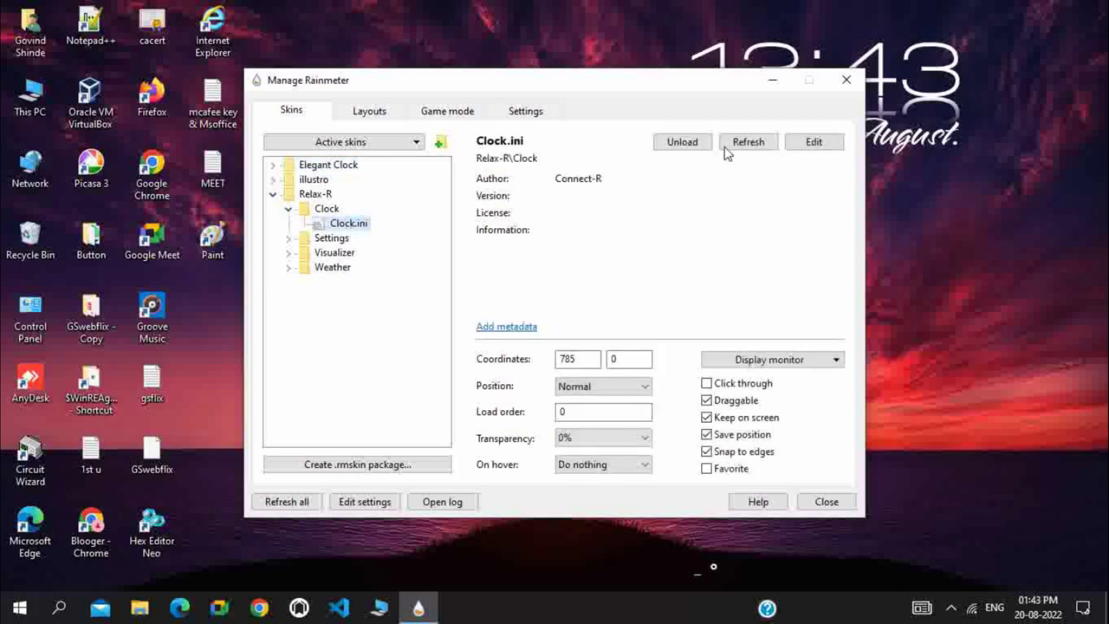
click(682, 144)
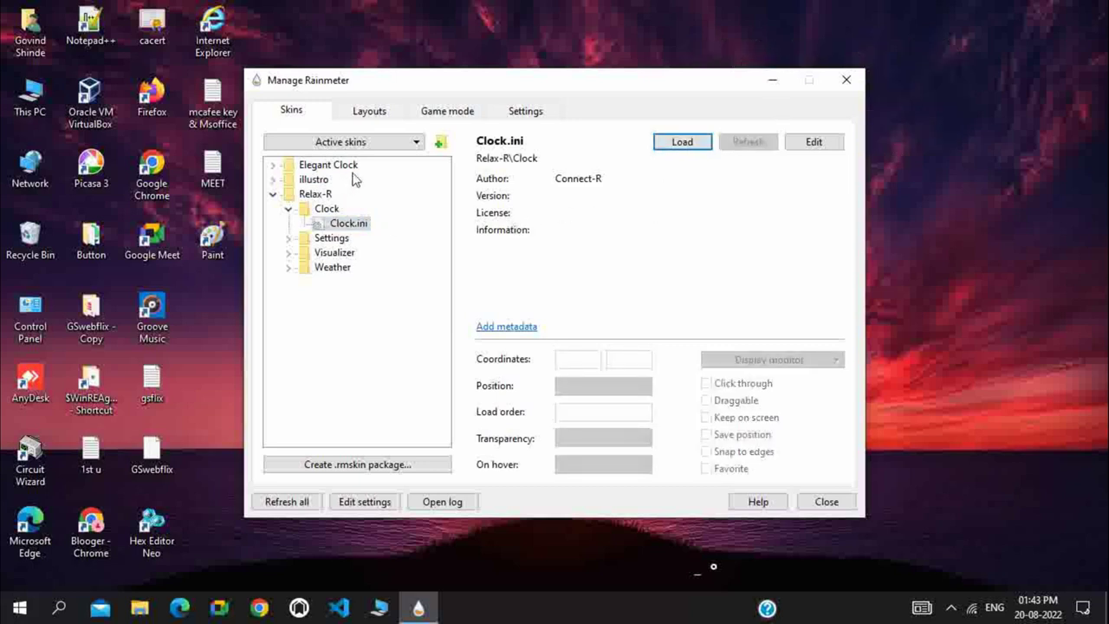
click(684, 143)
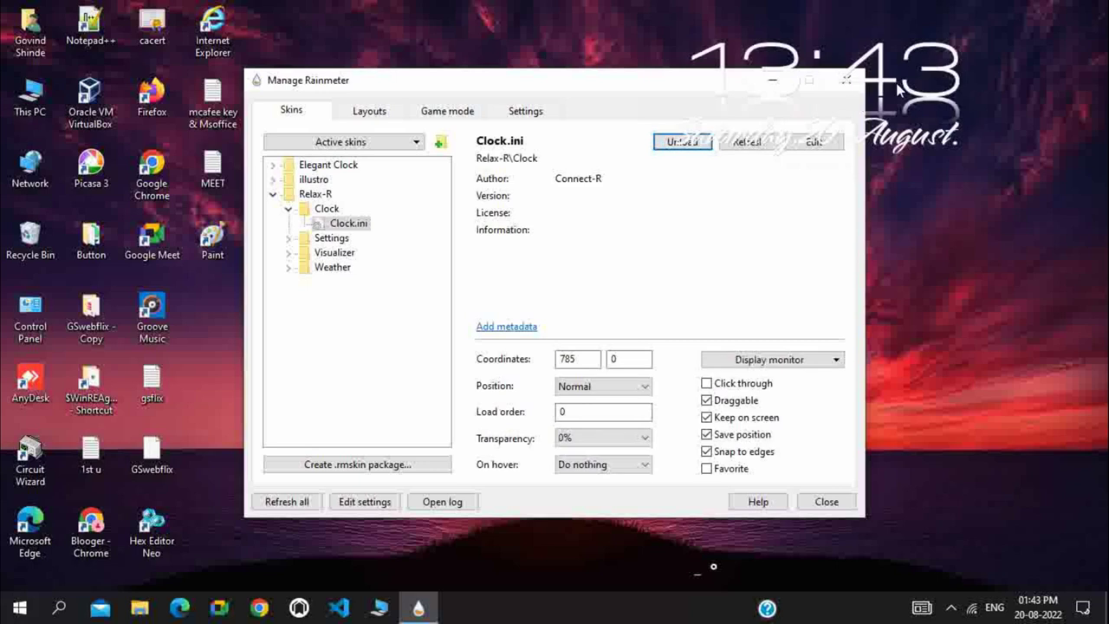
- Load the Elegant Clock skin's DarkClock.ini variant on the desktop and unload it again
click(329, 164)
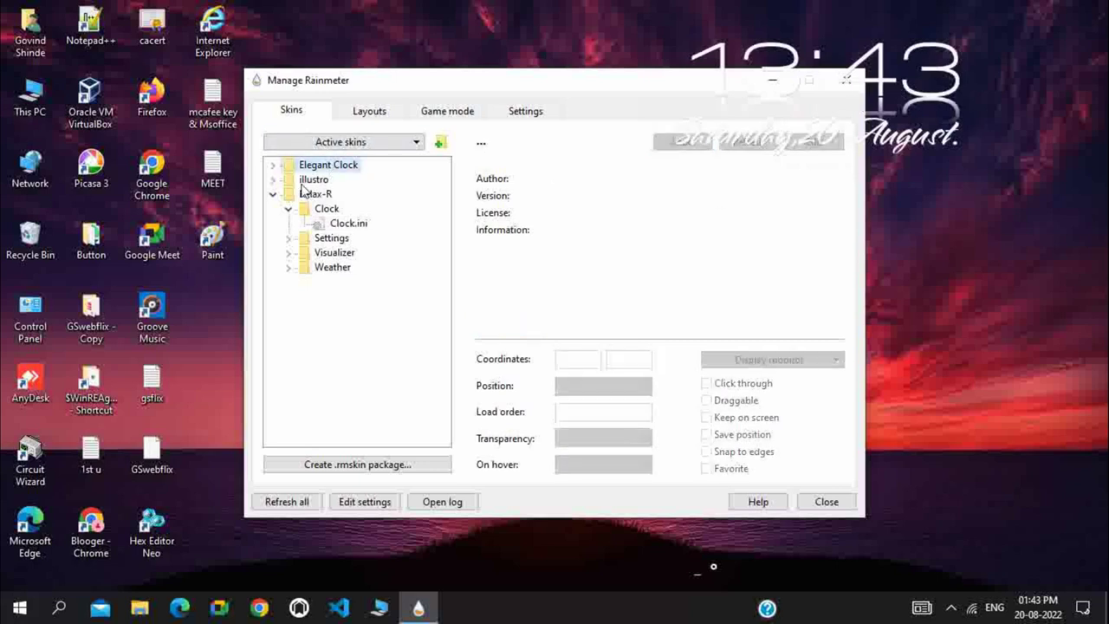
click(273, 165)
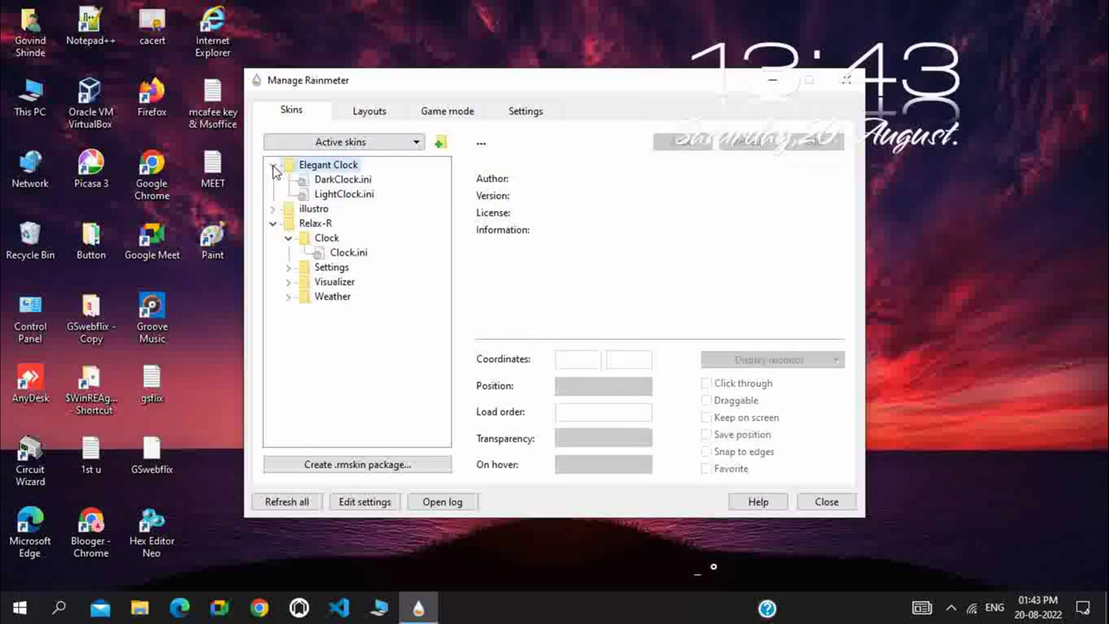
click(339, 194)
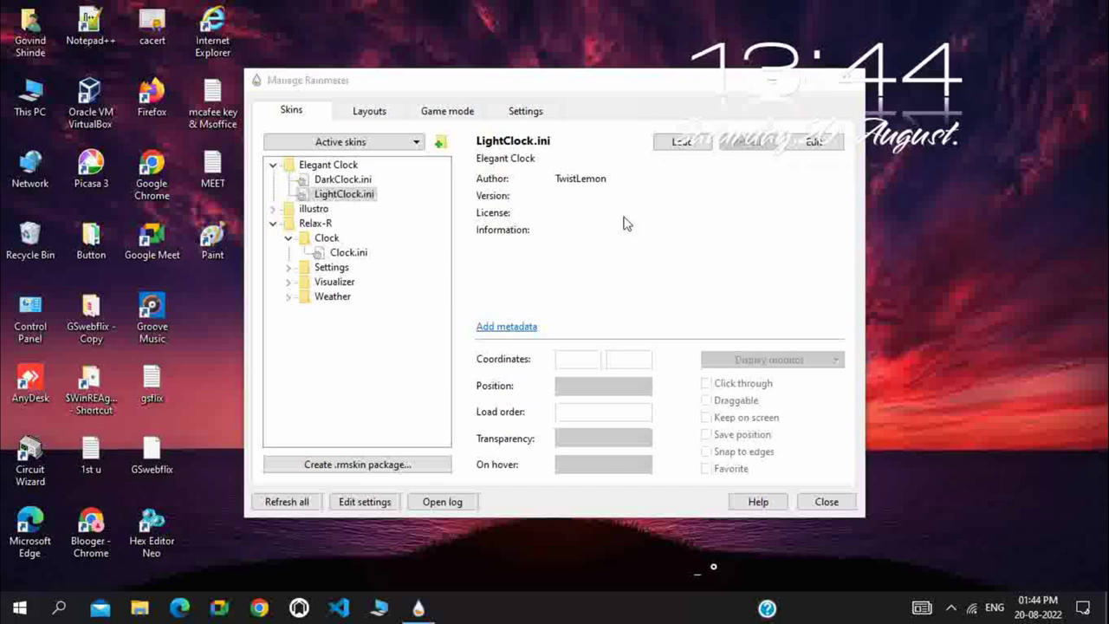
click(344, 180)
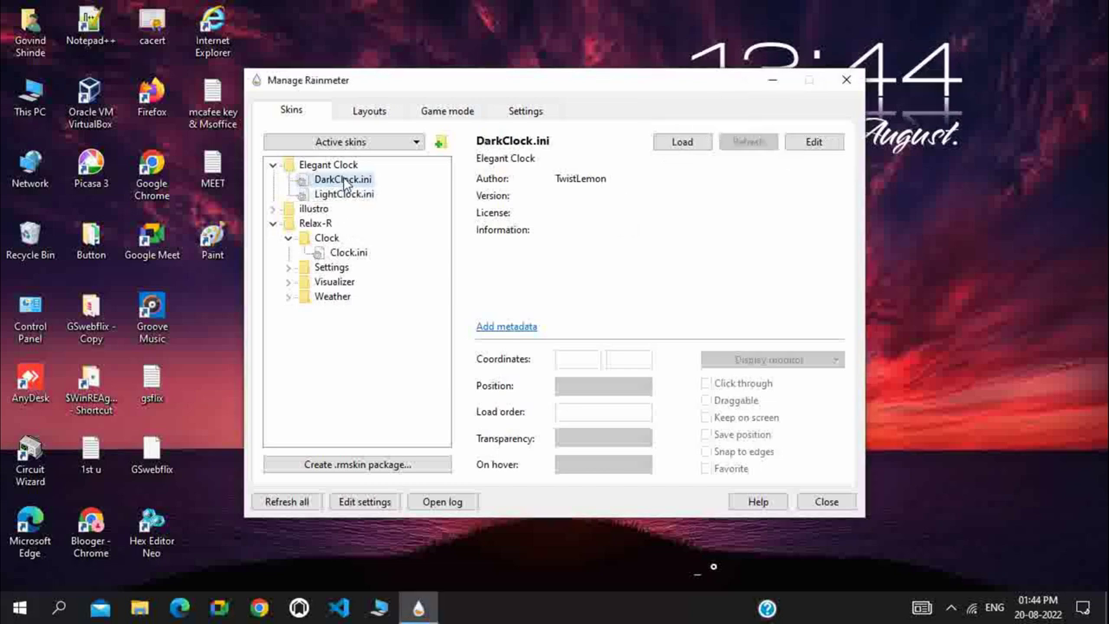
click(683, 144)
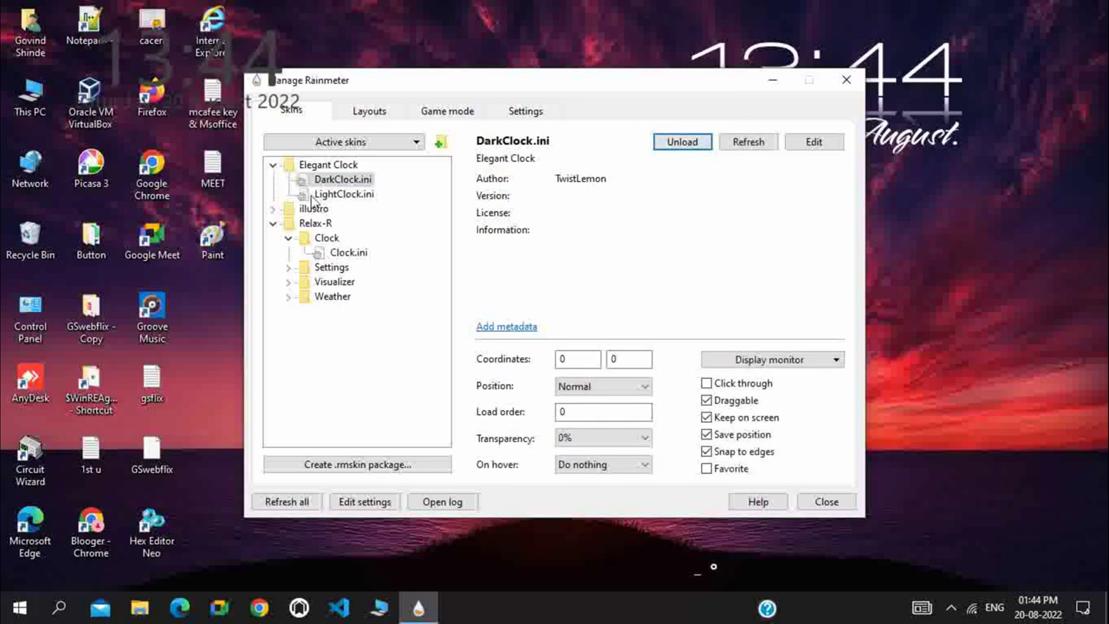
click(674, 142)
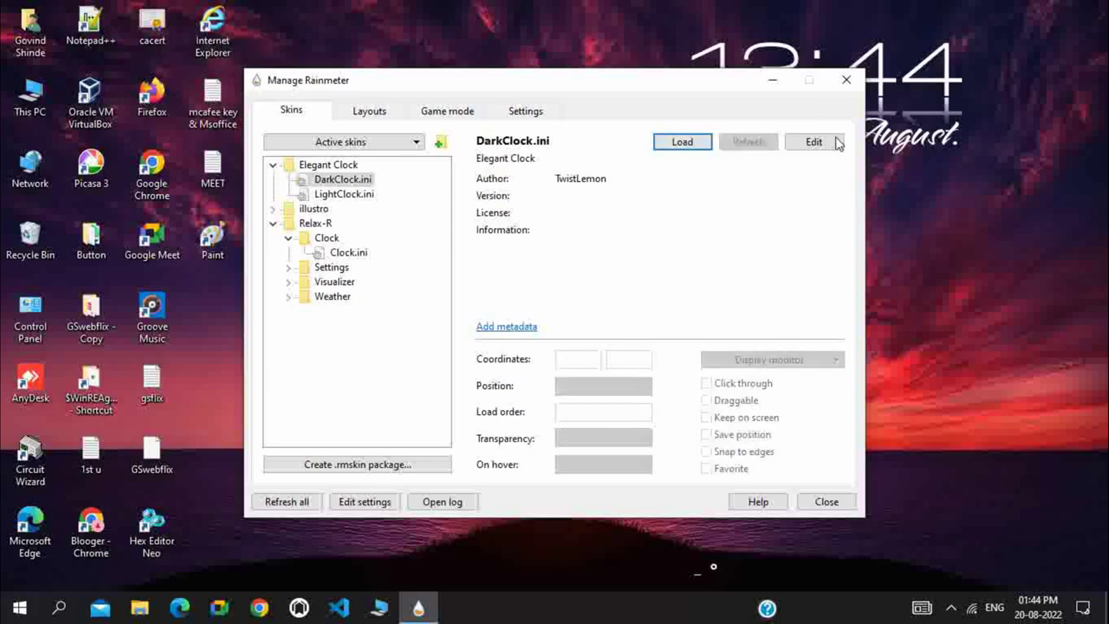
- Close the Rainmeter manager and lock the computer to bring up the Windows lock screen
click(846, 80)
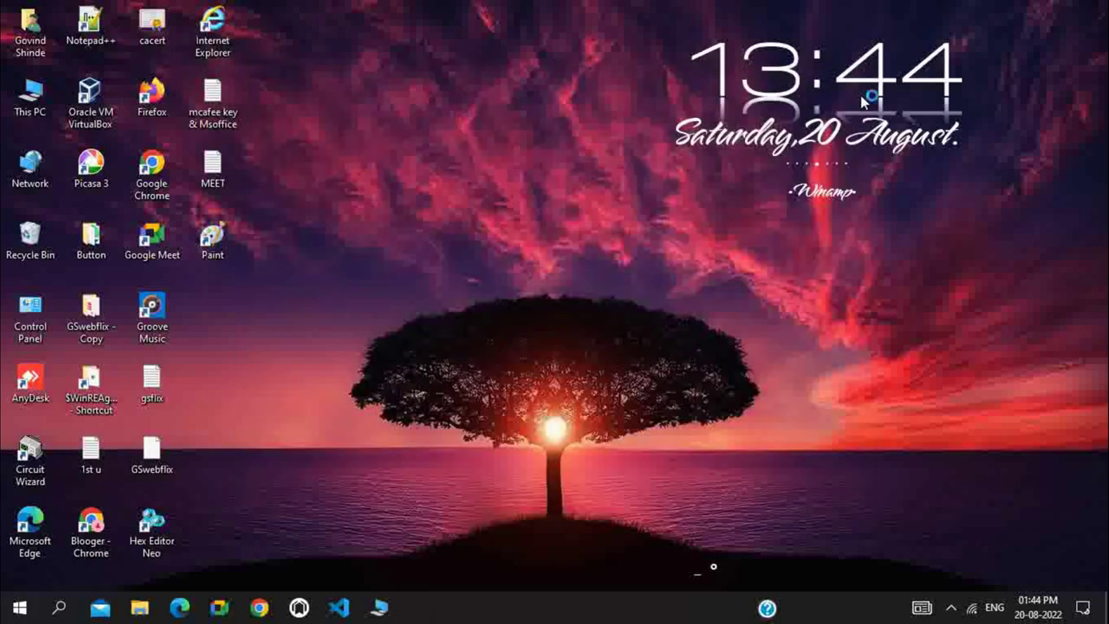
key(super+l)
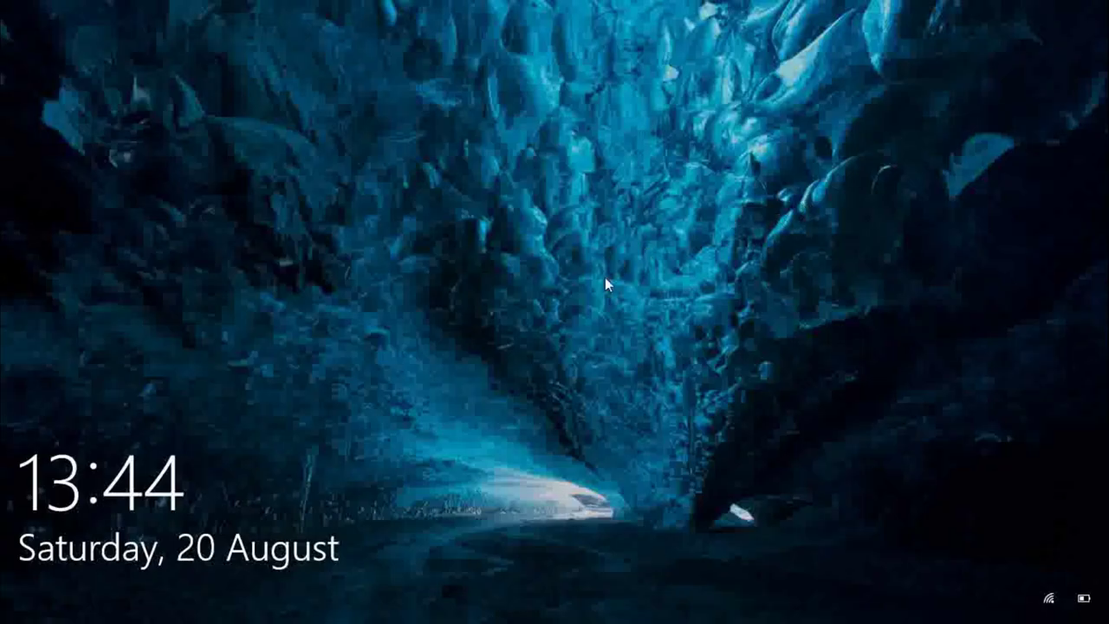